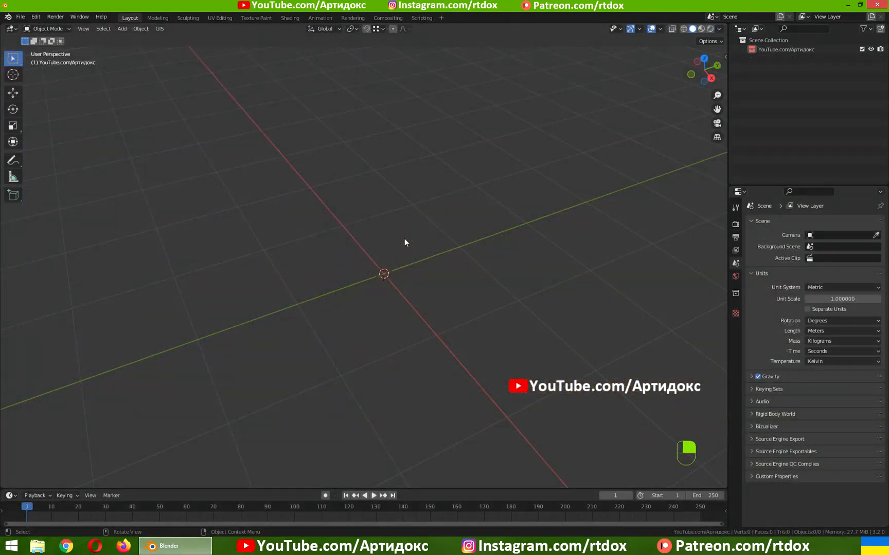
Step: Add a plane mesh at the world origin and shade it smooth
{"action": "key", "text": "shift+a"}
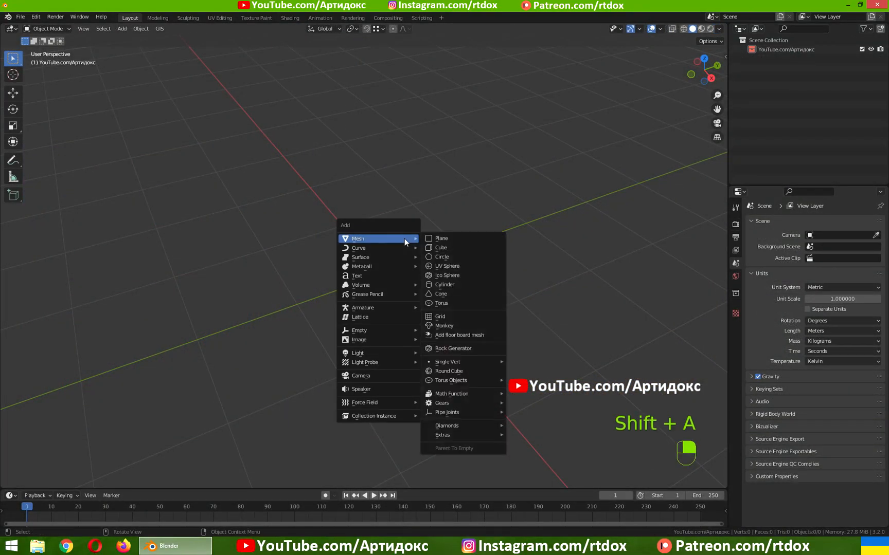
{"action": "left_click", "coordinate": [436, 240]}
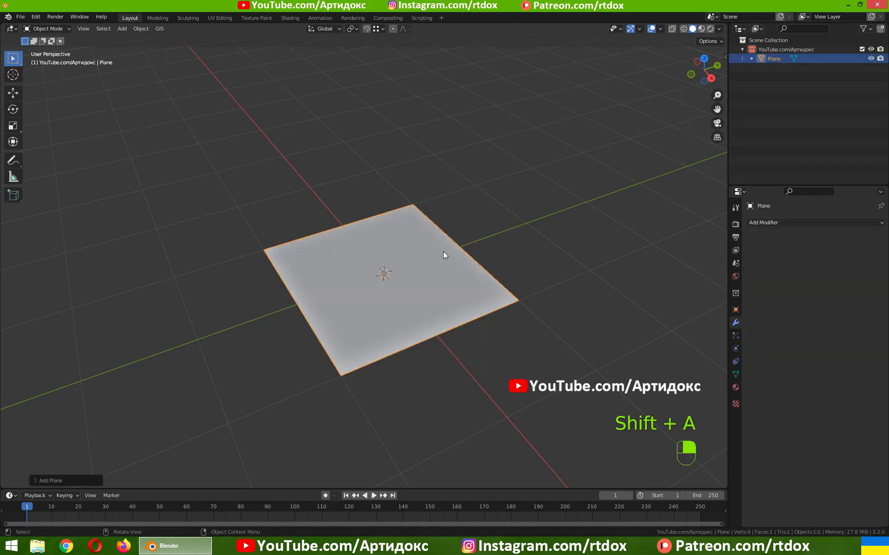
{"action": "right_click", "coordinate": [420, 272]}
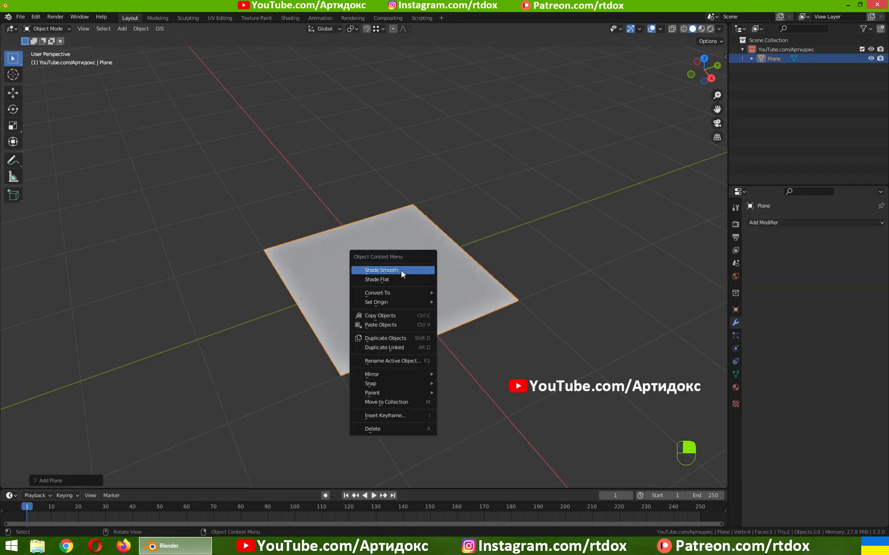
{"action": "left_click", "coordinate": [401, 271]}
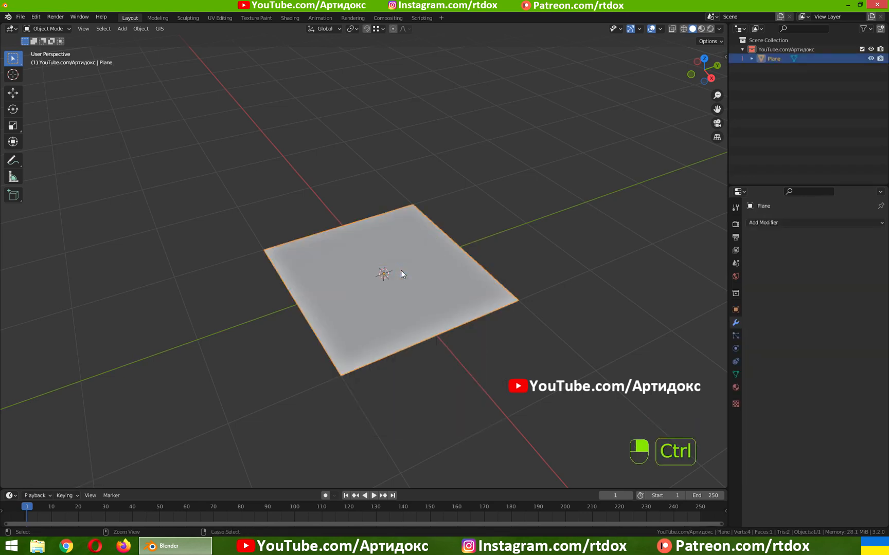
Step: Subdivide the plane with a Simple-type Subdivision modifier at viewport level 5 and apply the modifier
{"action": "key", "text": "ctrl+5"}
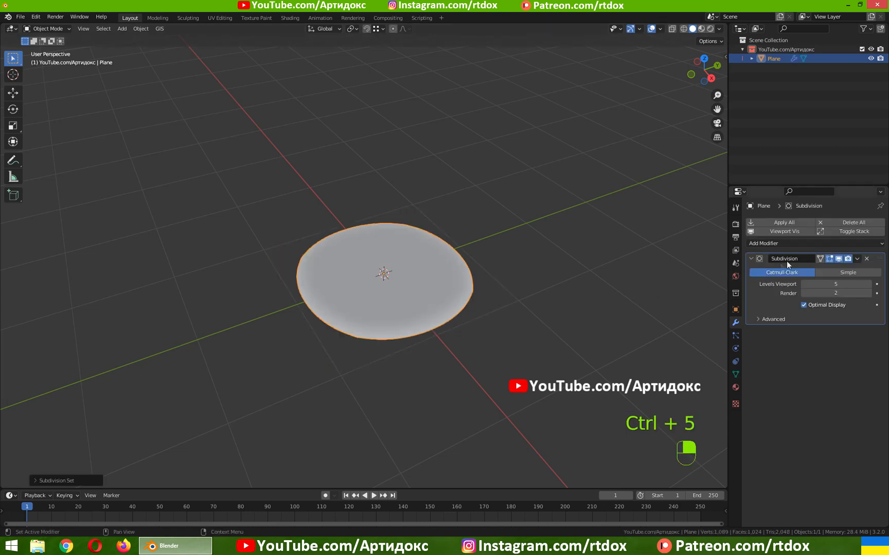
{"action": "left_click", "coordinate": [848, 273]}
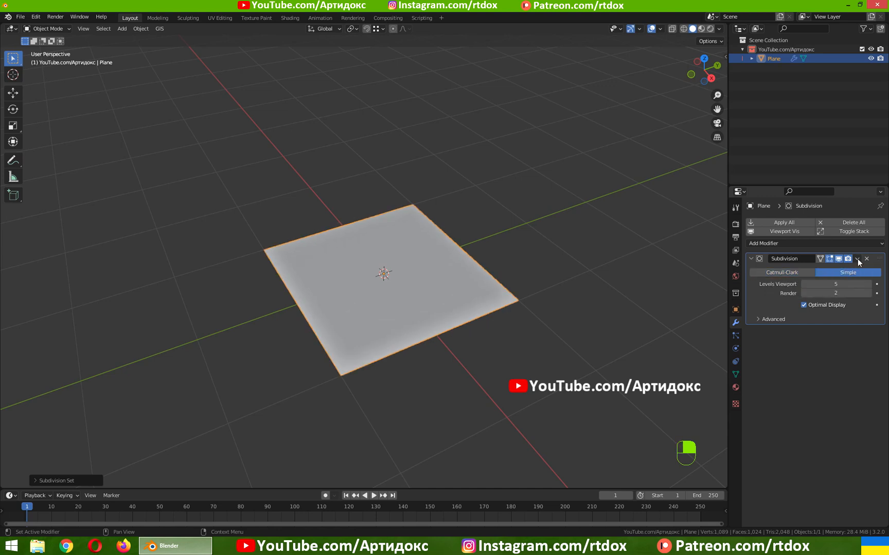
{"action": "left_click", "coordinate": [857, 260]}
{"action": "left_click", "coordinate": [848, 268]}
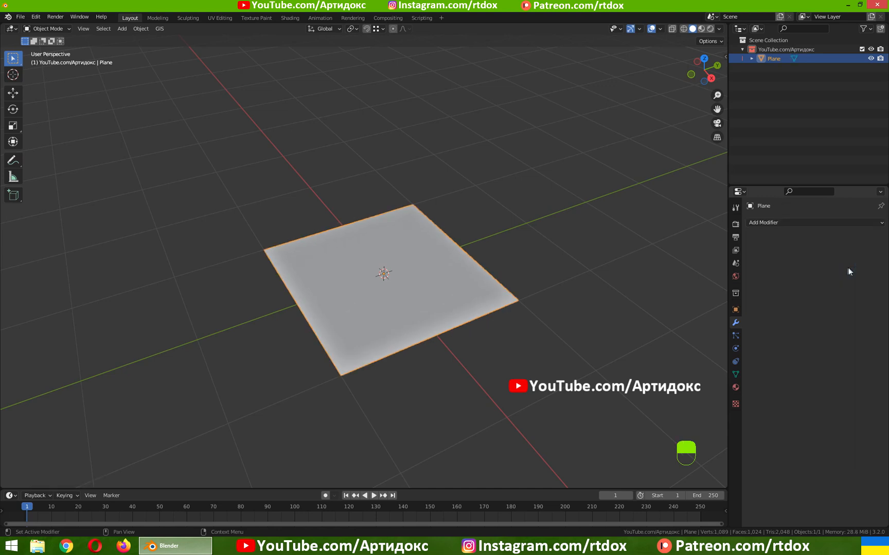
Step: Add a Multiresolution modifier to the plane and subdivide it with the Simple method up to level 4
{"action": "left_click", "coordinate": [770, 225]}
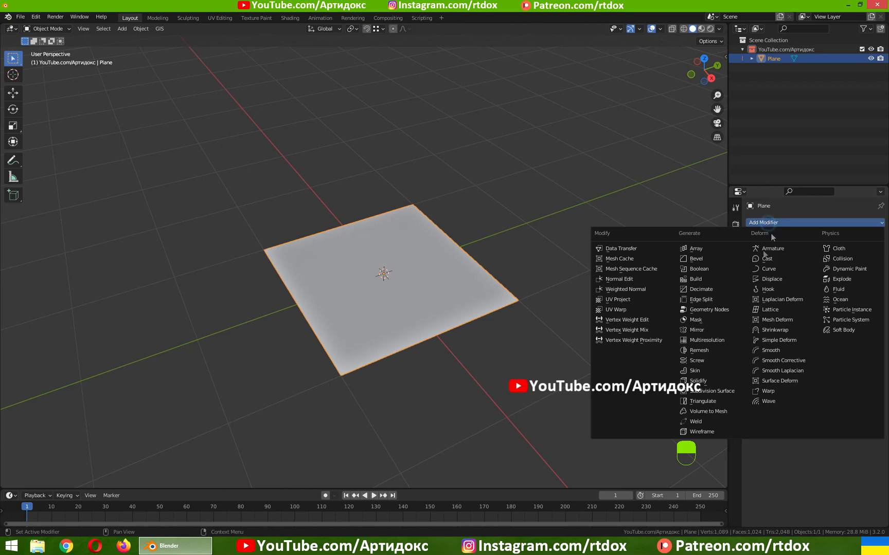
{"action": "left_click", "coordinate": [704, 341]}
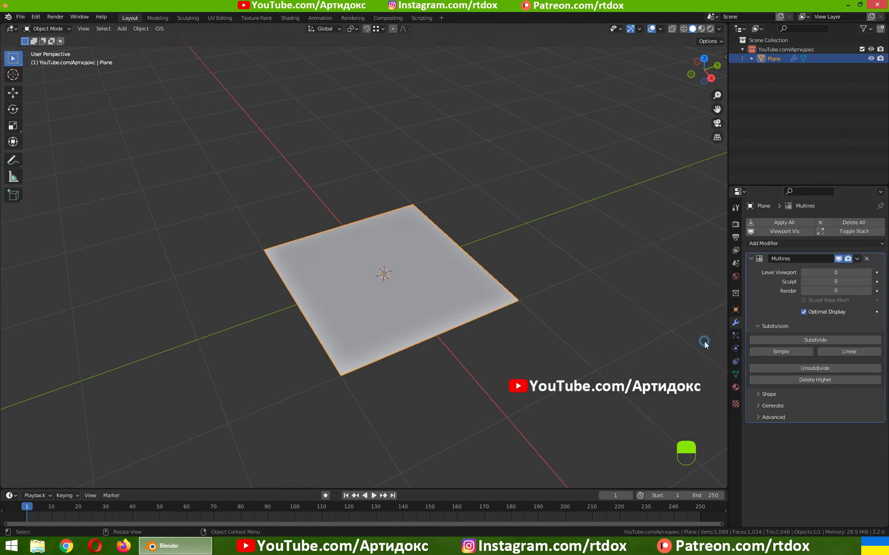
{"action": "left_click", "coordinate": [783, 352]}
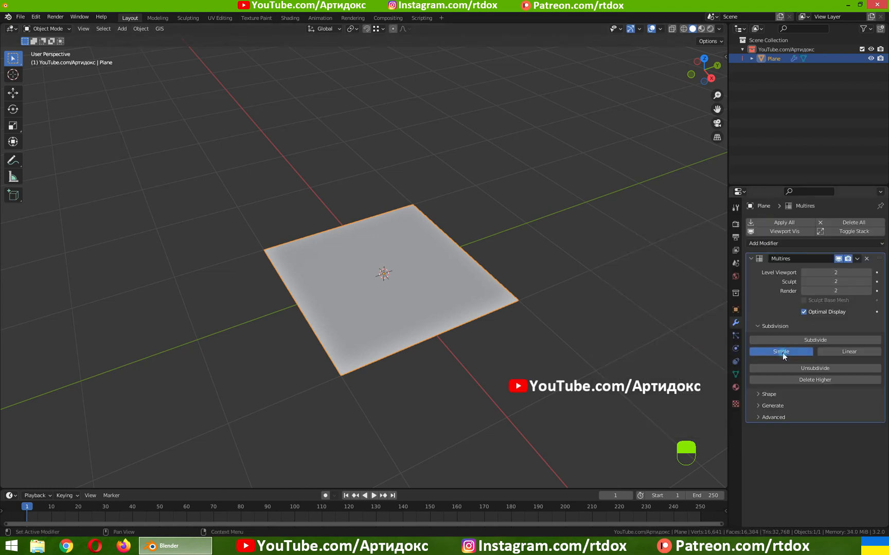
{"action": "left_click", "coordinate": [782, 353]}
{"action": "left_click", "coordinate": [782, 353]}
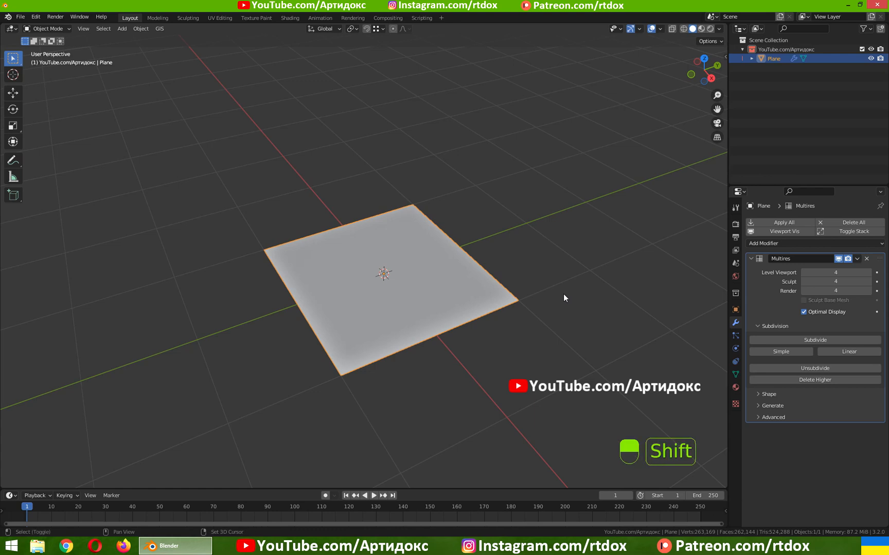
Step: Add a camera raised about 2.14 m along Z above the plane, with its rotation cleared so it faces straight down
{"action": "key", "text": "shift+a"}
{"action": "left_click", "coordinate": [534, 432]}
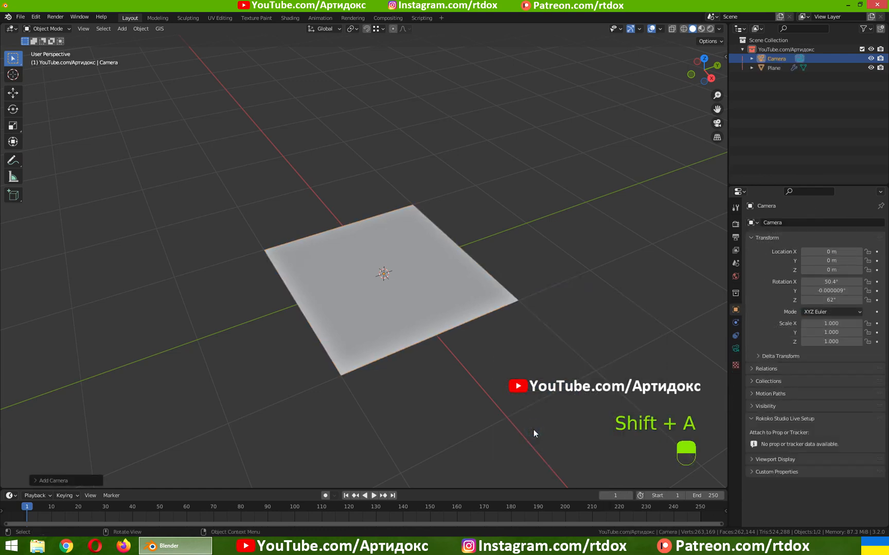
{"action": "middle_click_drag", "start_coordinate": [490, 370], "coordinate": [488, 338]}
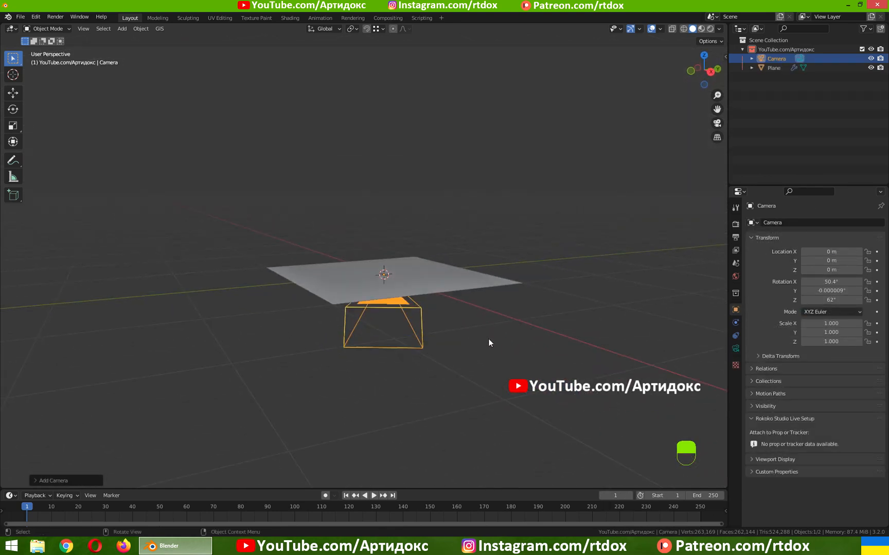
{"action": "key", "text": "g"}
{"action": "key", "text": "z"}
{"action": "left_click", "coordinate": [475, 130]}
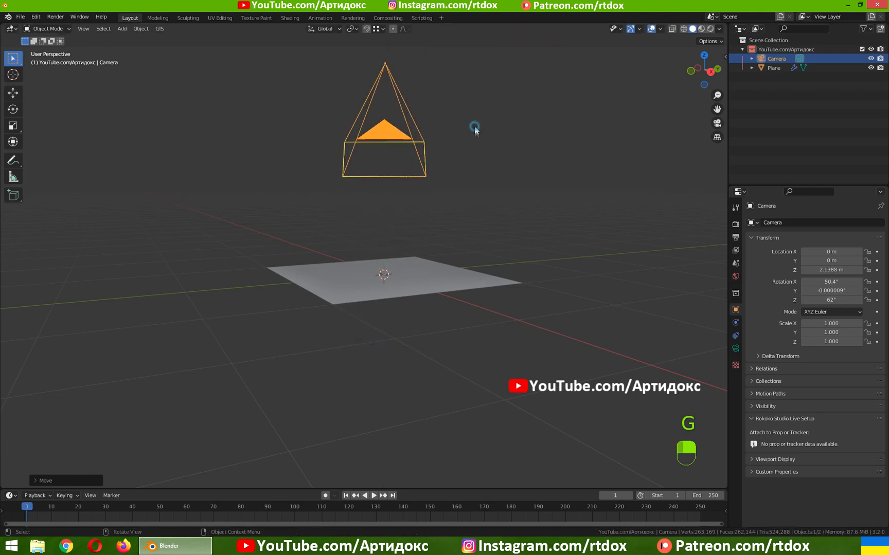
{"action": "key", "text": "alt+r"}
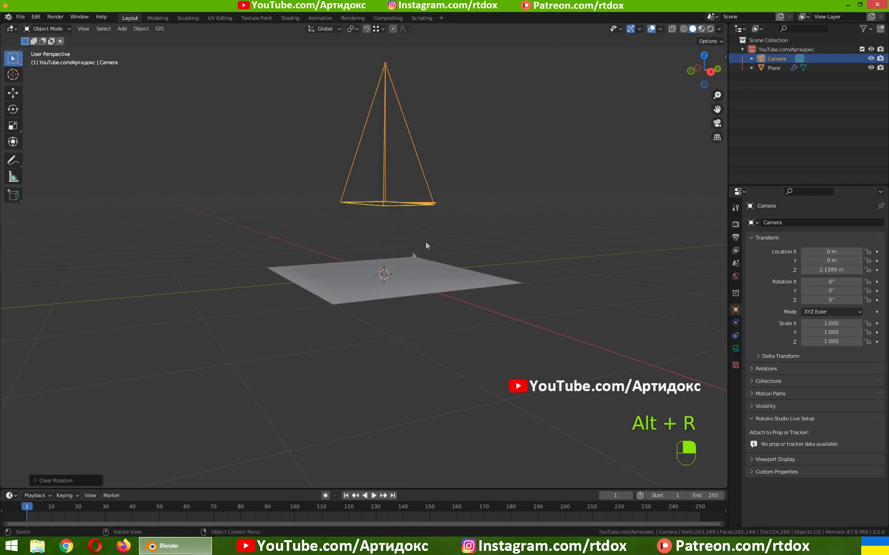
Step: Set the render output resolution to 2048 px in both X and Y
{"action": "middle_click_drag", "start_coordinate": [507, 231], "coordinate": [520, 253]}
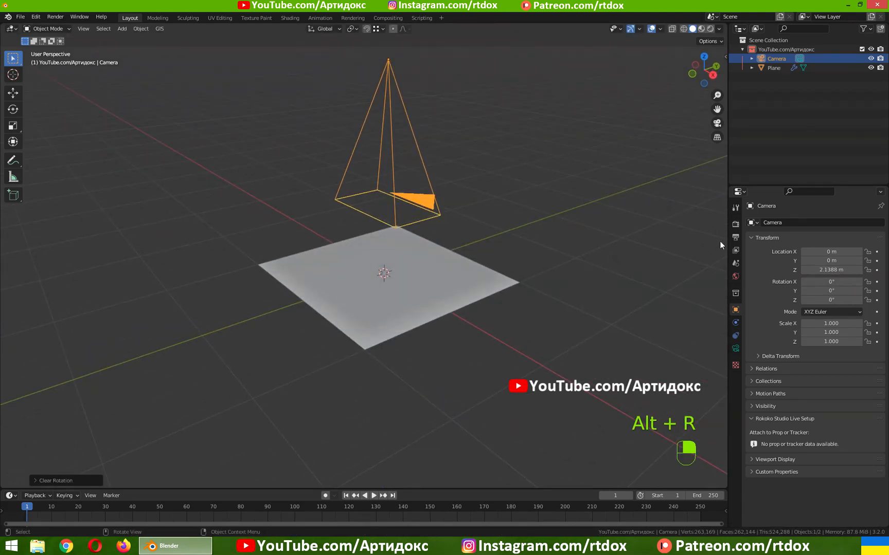
{"action": "left_click", "coordinate": [735, 237]}
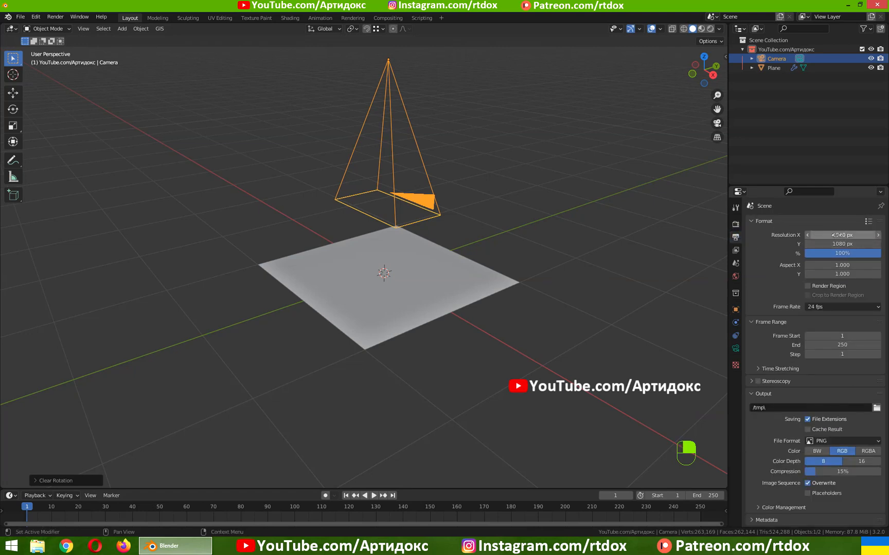
{"action": "mouse_move", "coordinate": [837, 235]}
{"action": "left_mouse_down"}
{"action": "mouse_move", "coordinate": [837, 243]}
{"action": "mouse_move", "coordinate": [838, 235]}
{"action": "left_mouse_up"}
{"action": "type", "text": "2048"}
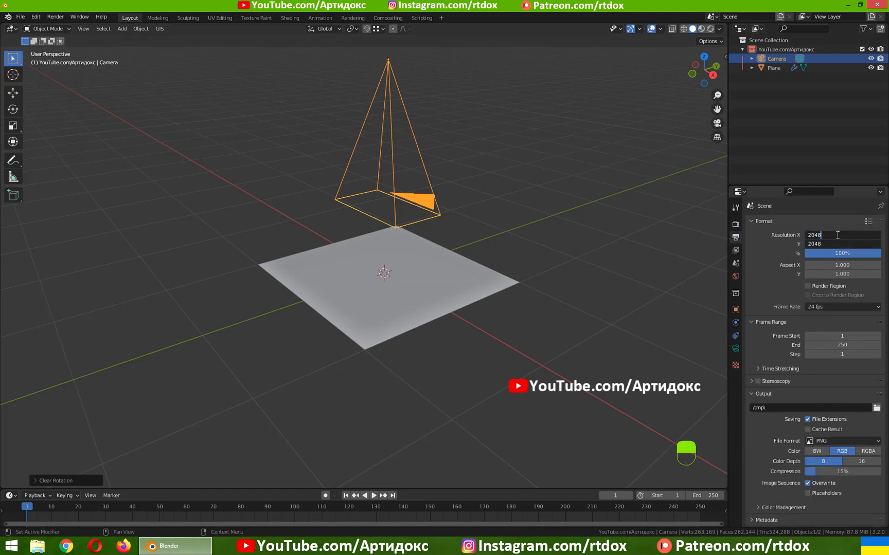
{"action": "key", "text": "Return"}
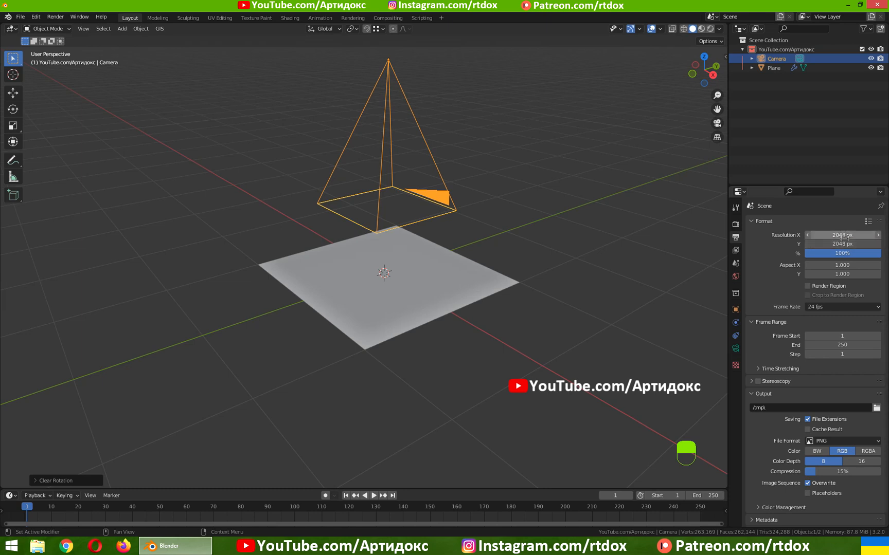
Step: Make the camera orthographic with an orthographic scale of 1.5 and look through it
{"action": "left_click", "coordinate": [735, 349]}
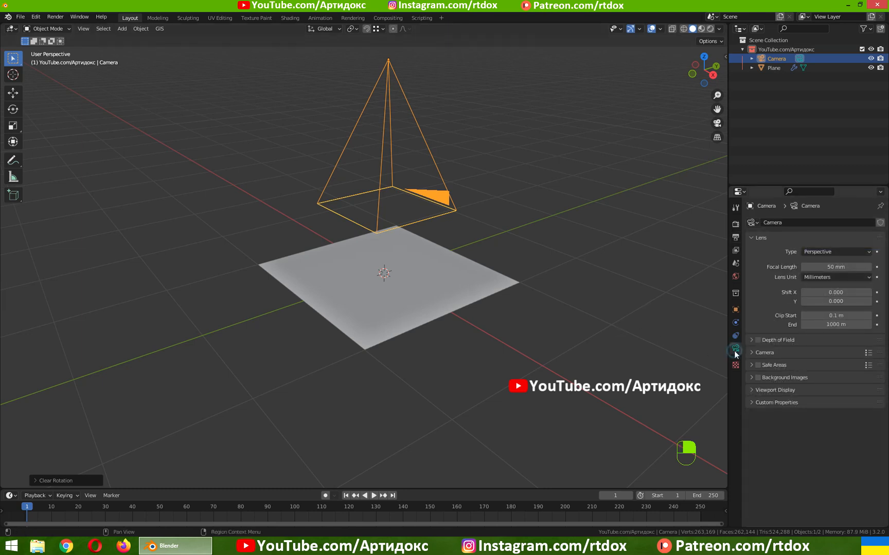
{"action": "left_click", "coordinate": [822, 252]}
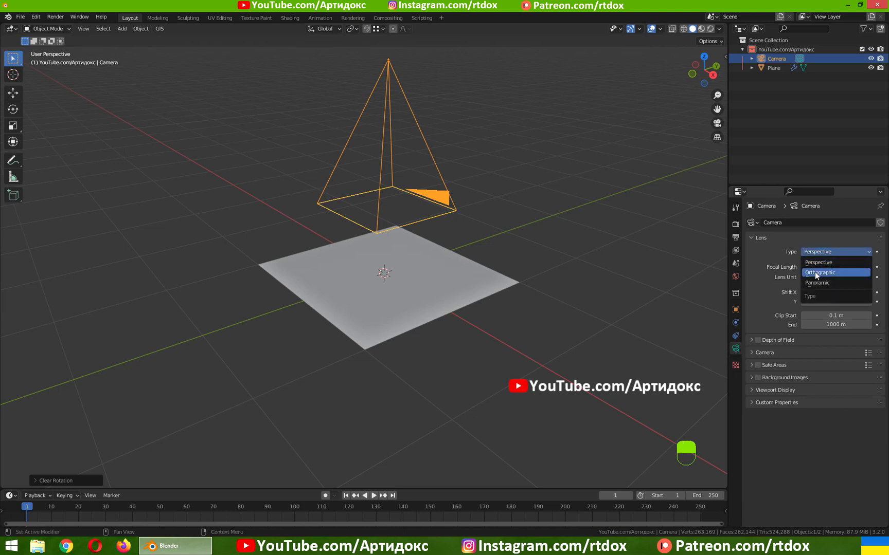
{"action": "left_click", "coordinate": [821, 273]}
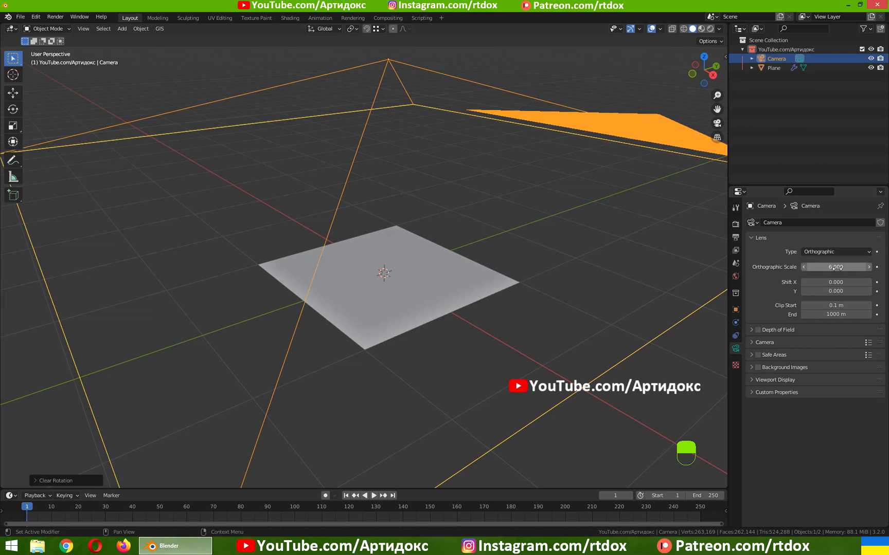
{"action": "left_click", "coordinate": [835, 268]}
{"action": "type", "text": "1."}
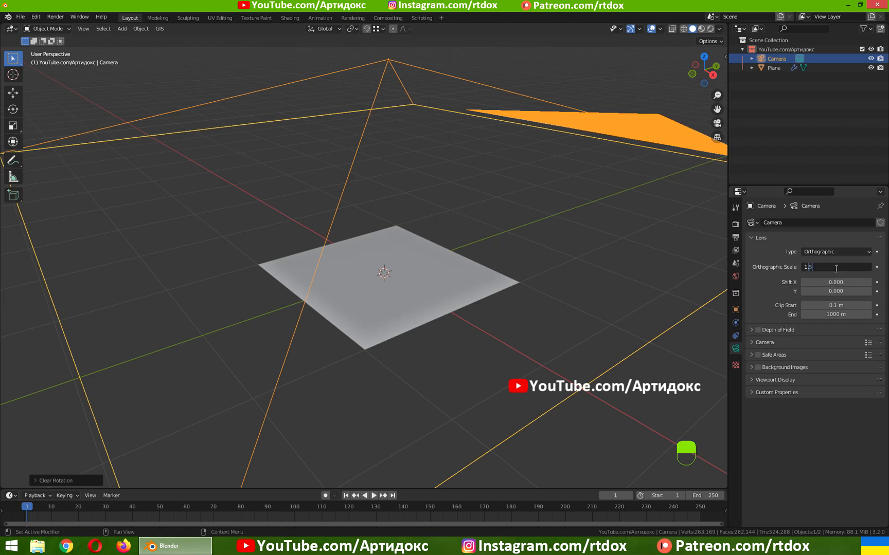
{"action": "type", "text": "5"}
{"action": "key", "text": "Return"}
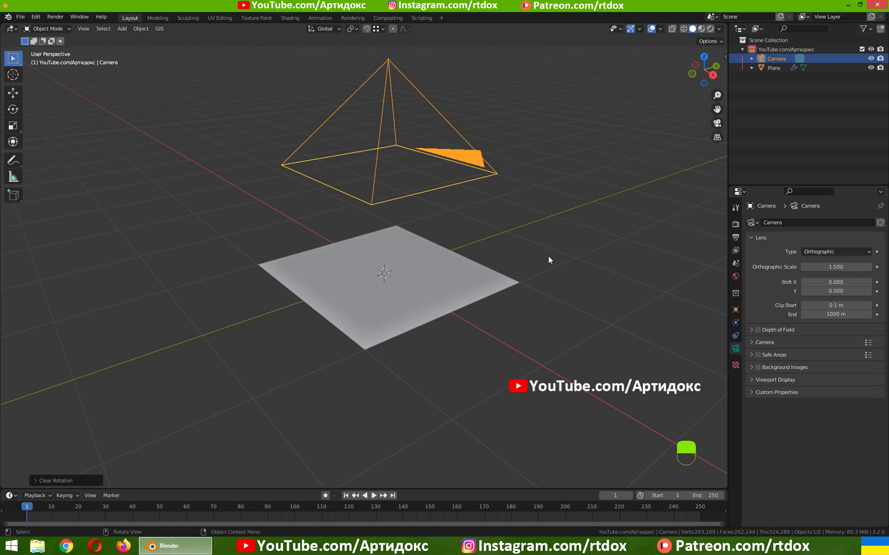
{"action": "key", "text": "KP_0"}
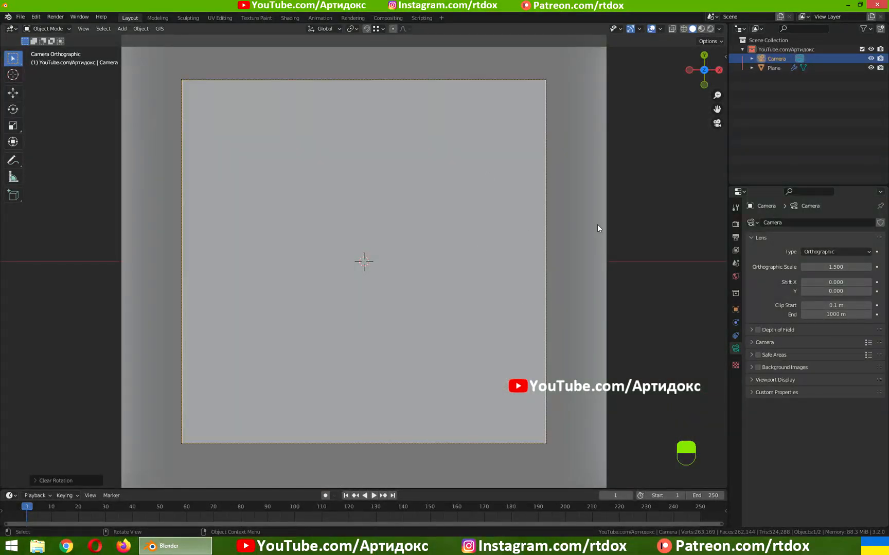
Step: Put the plane into Sculpt Mode and choose the Draw Sharp brush from the widened brush list
{"action": "left_click", "coordinate": [590, 194]}
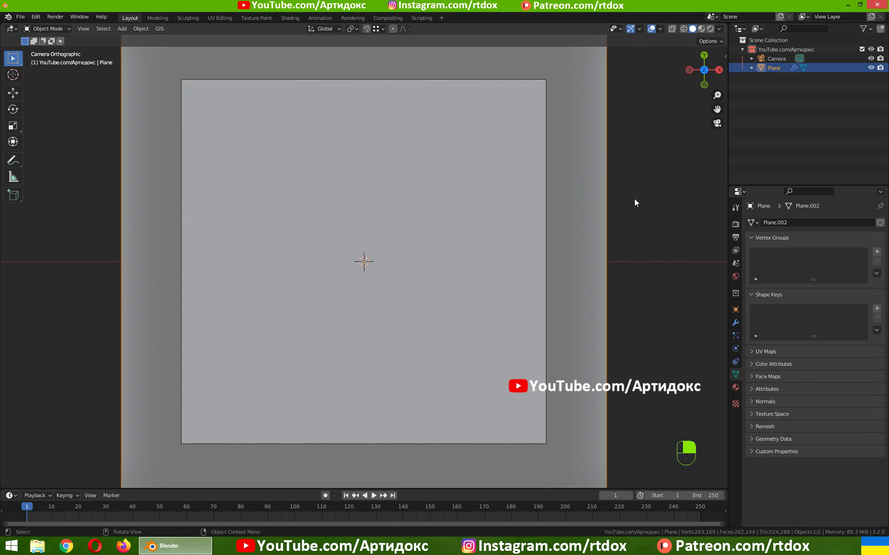
{"action": "left_click", "coordinate": [57, 29]}
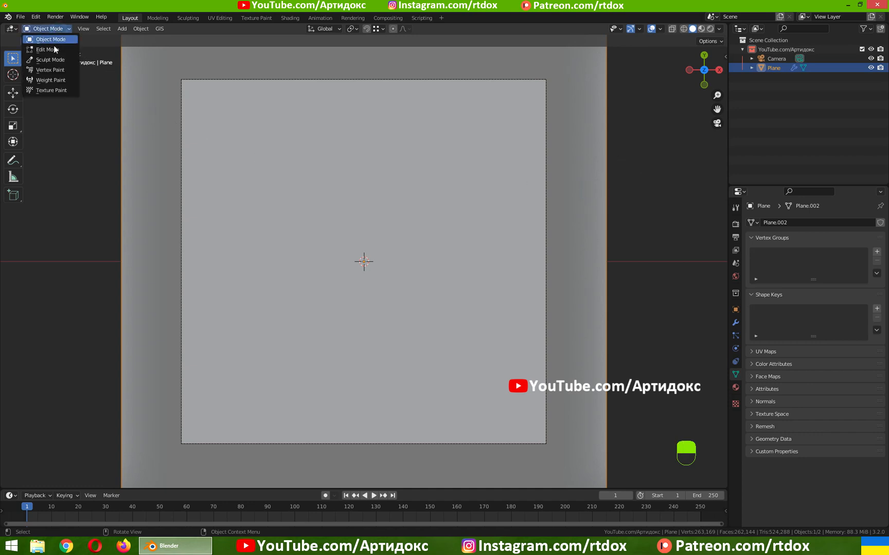
{"action": "left_click", "coordinate": [42, 60]}
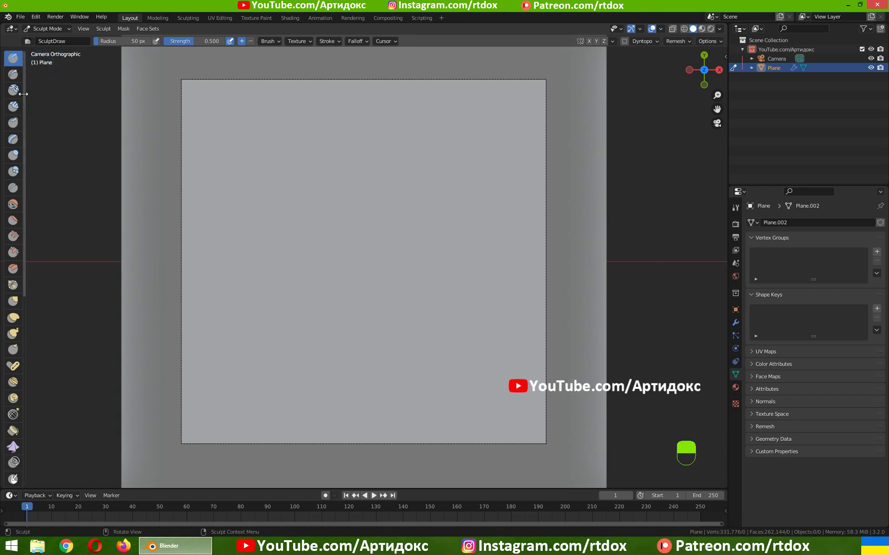
{"action": "left_click_drag", "start_coordinate": [23, 93], "coordinate": [34, 95]}
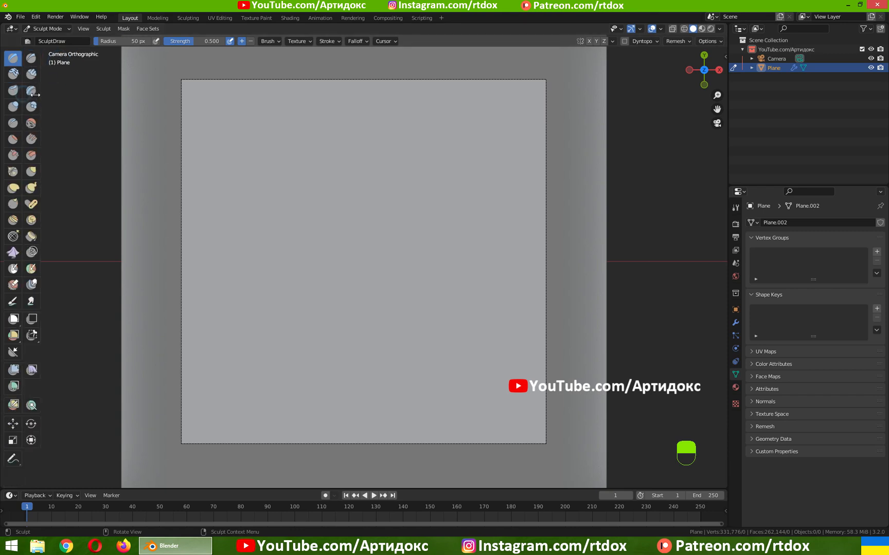
{"action": "left_click", "coordinate": [32, 59]}
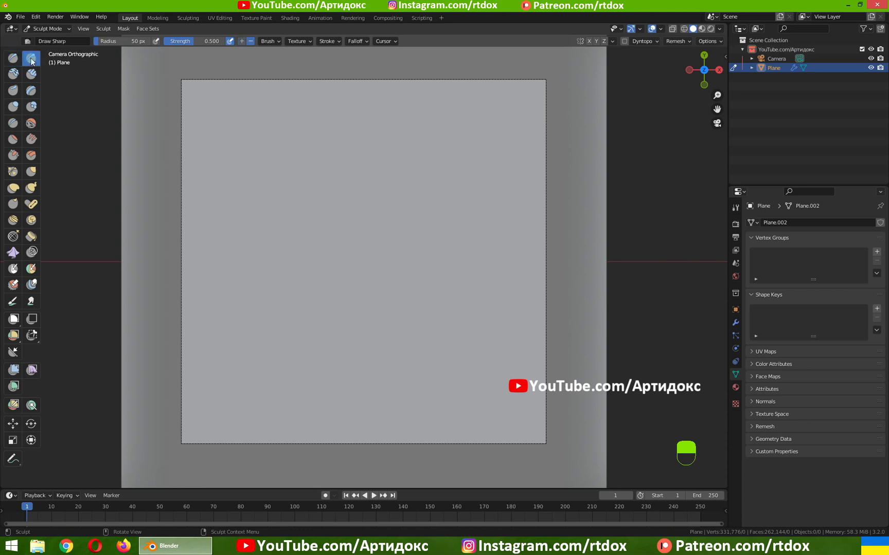
Step: Enable sculpt tiling on the X and Y axes and set the tile offset to 1.5 m for both
{"action": "left_click", "coordinate": [735, 208]}
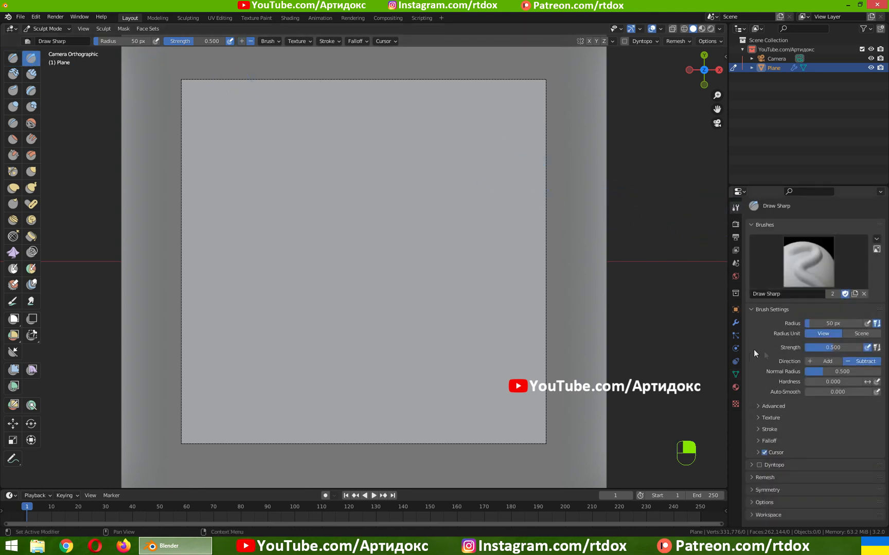
{"action": "left_click", "coordinate": [758, 490]}
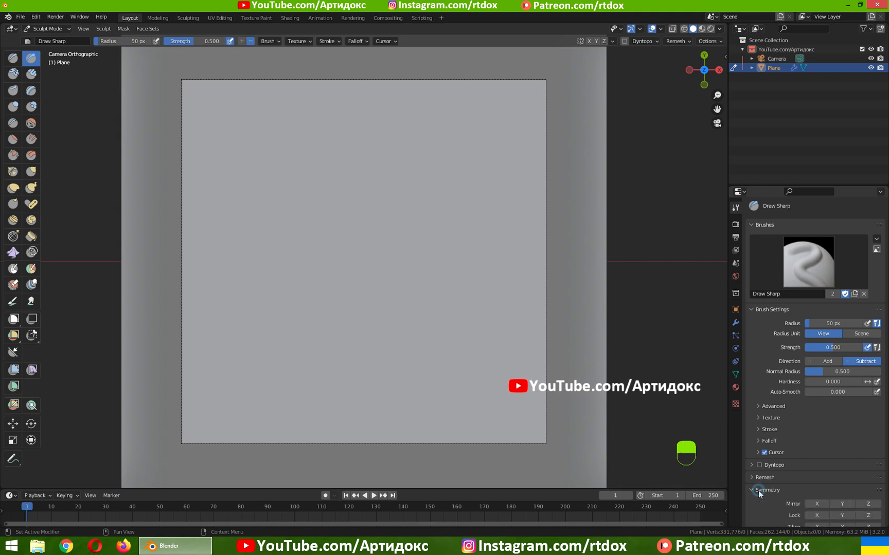
{"action": "scroll", "coordinate": [771, 458], "scroll_direction": "down", "scroll_amount": 5}
{"action": "left_click", "coordinate": [813, 416]}
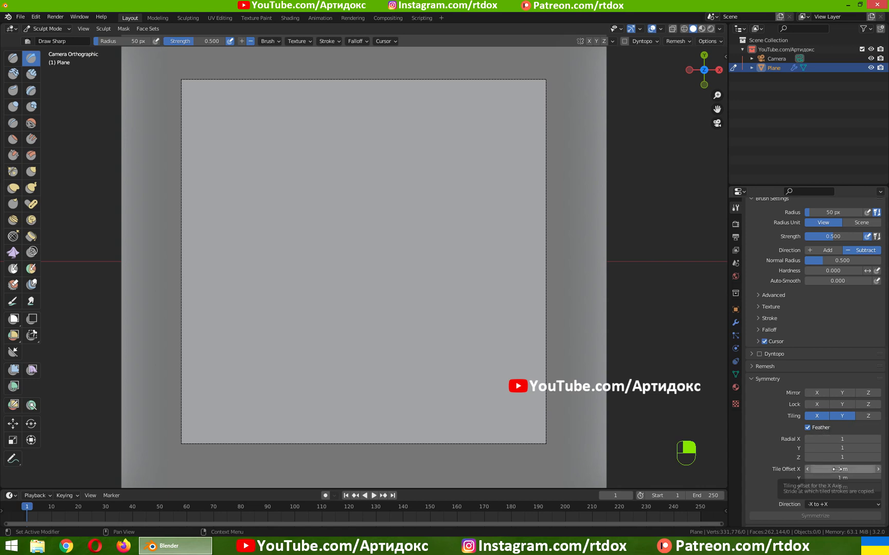
{"action": "left_click_drag", "start_coordinate": [837, 469], "coordinate": [837, 479]}
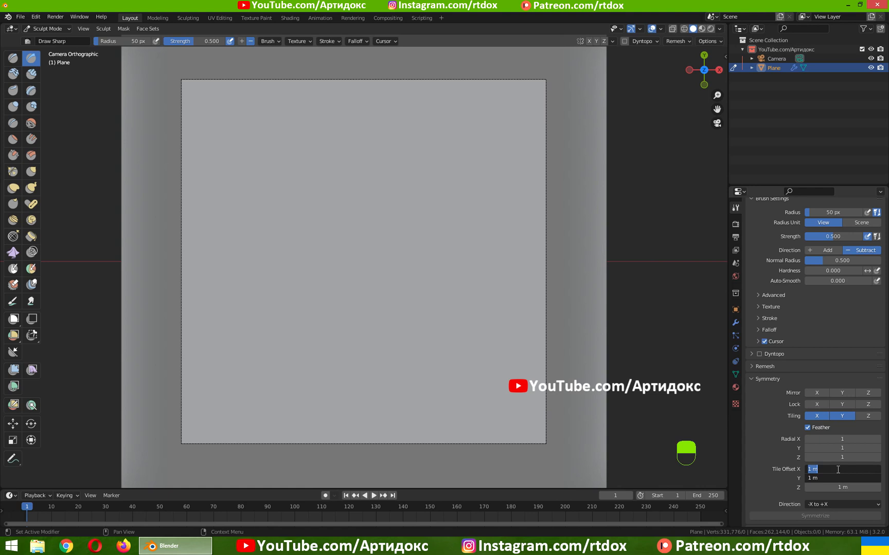
{"action": "type", "text": "1.5"}
{"action": "key", "text": "Return"}
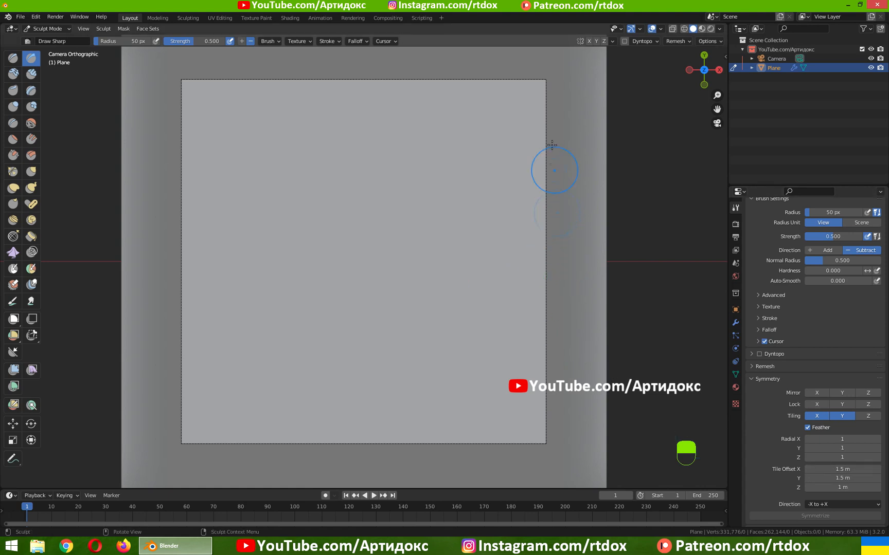
Step: Test the tiled Draw Sharp brush with zigzag strokes across the camera frame's right and upper edges and undo both strokes
{"action": "mouse_move", "coordinate": [445, 189]}
{"action": "left_mouse_down"}
{"action": "mouse_move", "coordinate": [560, 210]}
{"action": "mouse_move", "coordinate": [524, 252]}
{"action": "mouse_move", "coordinate": [511, 325]}
{"action": "mouse_move", "coordinate": [558, 373]}
{"action": "mouse_move", "coordinate": [561, 424]}
{"action": "mouse_move", "coordinate": [571, 435]}
{"action": "left_mouse_up"}
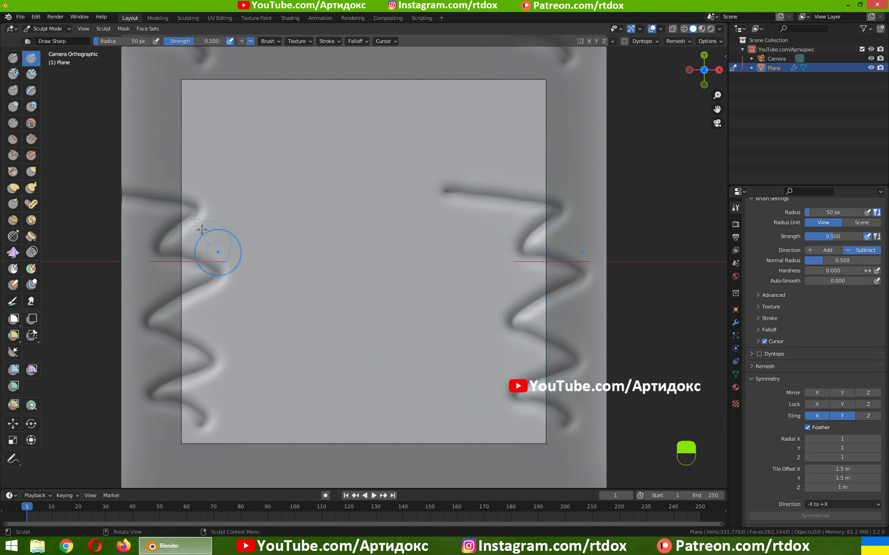
{"action": "mouse_move", "coordinate": [236, 104]}
{"action": "left_mouse_down"}
{"action": "mouse_move", "coordinate": [247, 72]}
{"action": "mouse_move", "coordinate": [435, 102]}
{"action": "mouse_move", "coordinate": [501, 70]}
{"action": "left_mouse_up"}
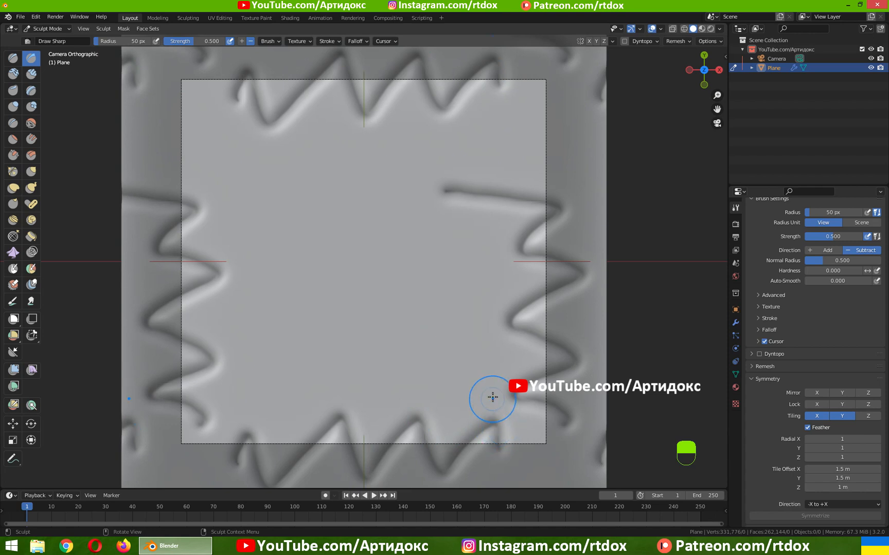
{"action": "key", "text": "ctrl+z"}
{"action": "key", "text": "ctrl+z"}
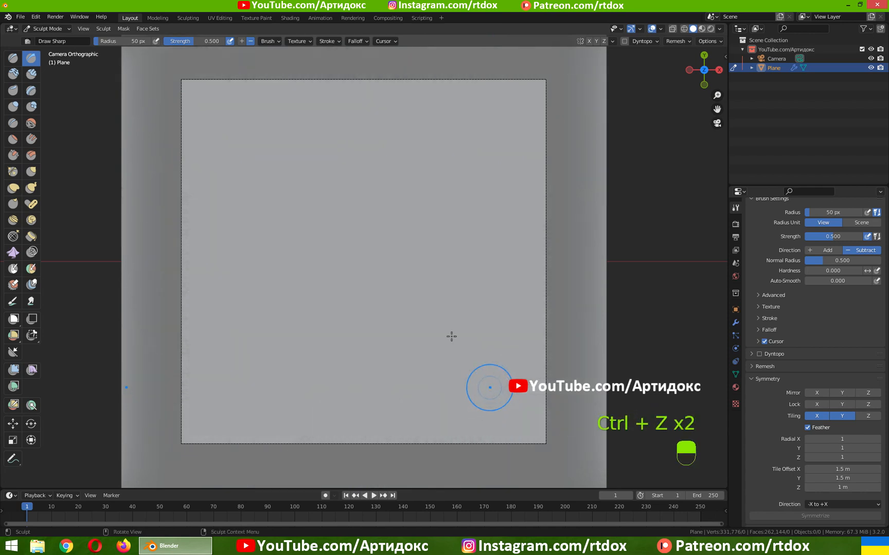
Step: Choose the Mask brush and set its strength to 1.000 and its radius to 18 px
{"action": "left_click", "coordinate": [14, 271]}
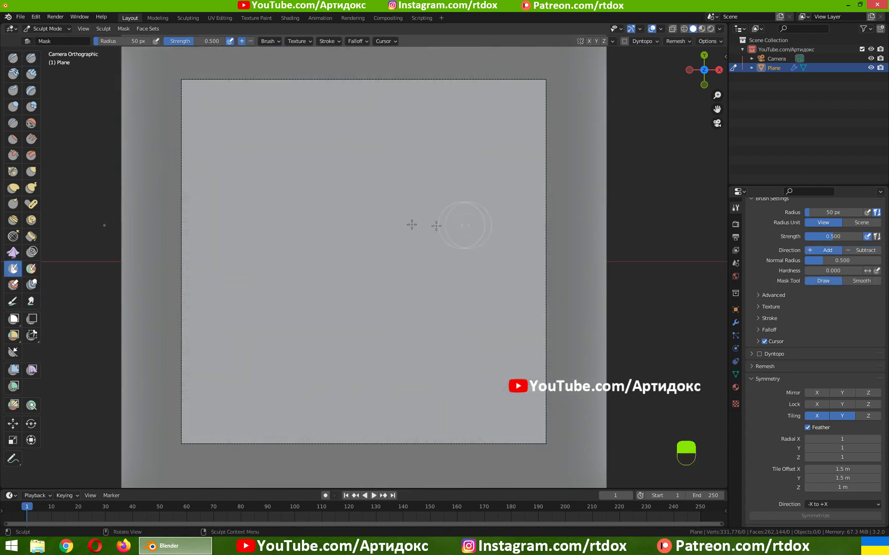
{"action": "left_click_drag", "start_coordinate": [196, 41], "coordinate": [227, 41]}
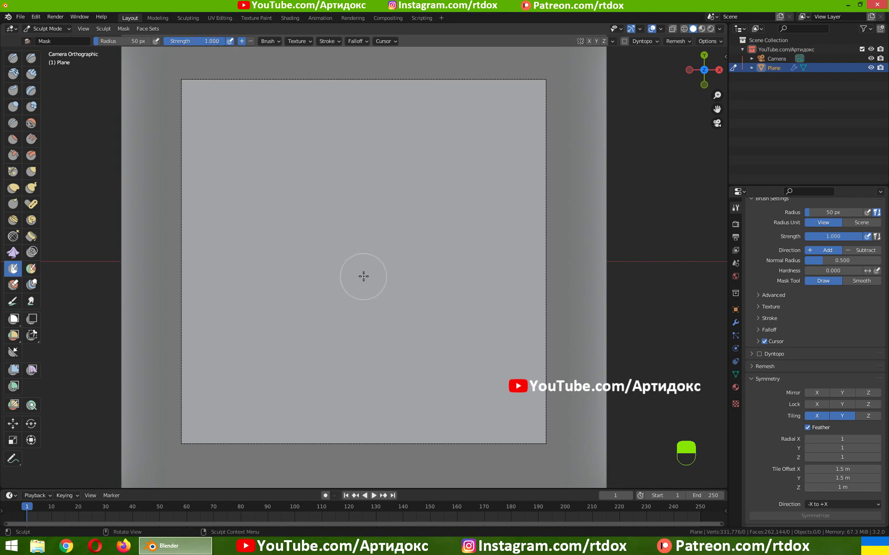
{"action": "key", "text": "f"}
{"action": "left_click", "coordinate": [350, 266]}
Step: Try zigzag mask strokes across the camera frame's right edge and undo each one
{"action": "mouse_move", "coordinate": [524, 222]}
{"action": "left_mouse_down"}
{"action": "mouse_move", "coordinate": [524, 315]}
{"action": "mouse_move", "coordinate": [571, 340]}
{"action": "left_mouse_up"}
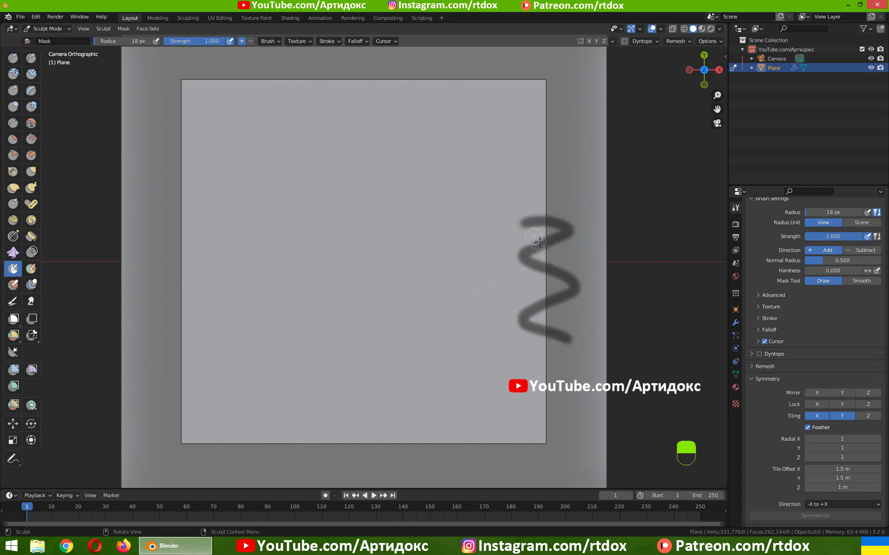
{"action": "key", "text": "ctrl+z"}
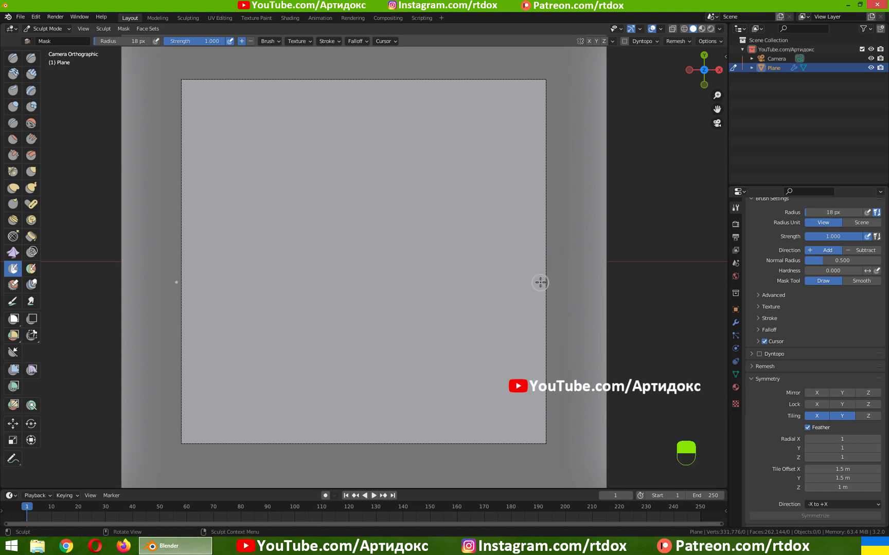
{"action": "mouse_move", "coordinate": [527, 223]}
{"action": "left_mouse_down"}
{"action": "mouse_move", "coordinate": [570, 226]}
{"action": "mouse_move", "coordinate": [532, 305]}
{"action": "mouse_move", "coordinate": [535, 357]}
{"action": "mouse_move", "coordinate": [571, 378]}
{"action": "left_mouse_up"}
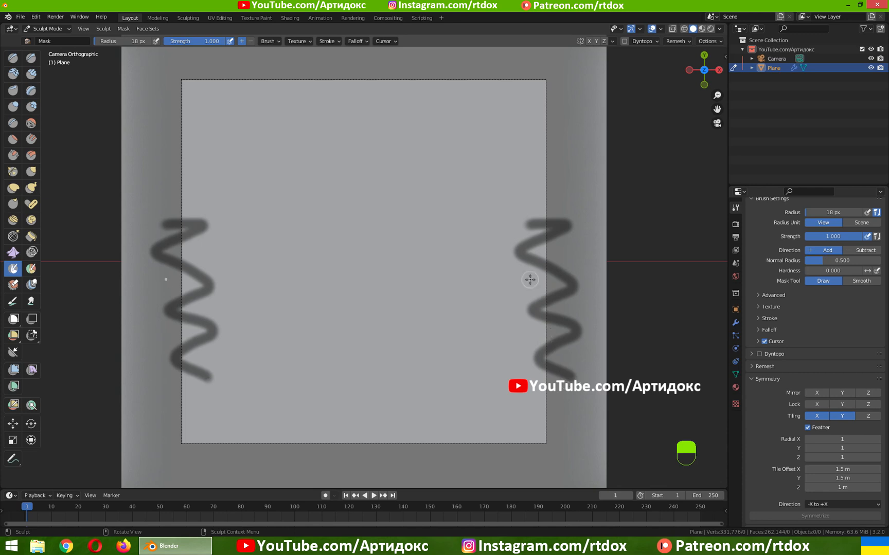
{"action": "key", "text": "ctrl+z"}
Step: Paint mask scrolls across the camera frame's right edge and a meandering band along its lower edge
{"action": "mouse_move", "coordinate": [445, 278]}
{"action": "left_mouse_down"}
{"action": "mouse_move", "coordinate": [434, 252]}
{"action": "mouse_move", "coordinate": [494, 241]}
{"action": "mouse_move", "coordinate": [472, 260]}
{"action": "mouse_move", "coordinate": [471, 244]}
{"action": "mouse_move", "coordinate": [546, 248]}
{"action": "mouse_move", "coordinate": [520, 252]}
{"action": "left_mouse_up"}
{"action": "mouse_move", "coordinate": [536, 235]}
{"action": "left_mouse_down"}
{"action": "mouse_move", "coordinate": [559, 239]}
{"action": "mouse_move", "coordinate": [549, 212]}
{"action": "left_mouse_up"}
{"action": "mouse_move", "coordinate": [546, 267]}
{"action": "left_mouse_down"}
{"action": "mouse_move", "coordinate": [545, 383]}
{"action": "mouse_move", "coordinate": [530, 443]}
{"action": "mouse_move", "coordinate": [253, 443]}
{"action": "left_mouse_up"}
Step: Add mask dots between and beside the waves of the meandering band
{"action": "left_click", "coordinate": [281, 416]}
{"action": "left_click", "coordinate": [314, 446]}
{"action": "left_click", "coordinate": [373, 446]}
{"action": "left_click", "coordinate": [346, 413]}
{"action": "left_click", "coordinate": [406, 419]}
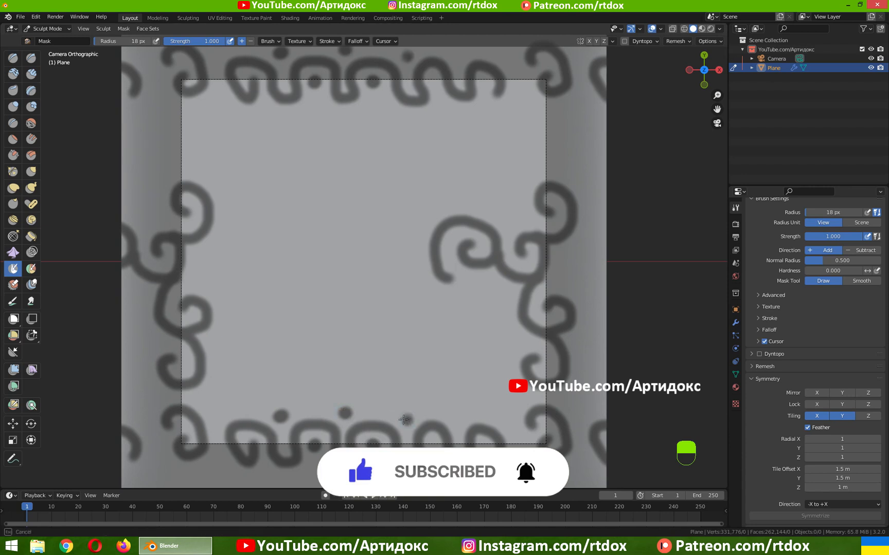
{"action": "left_click", "coordinate": [458, 417]}
{"action": "left_click", "coordinate": [441, 106]}
{"action": "left_click", "coordinate": [509, 419]}
{"action": "left_click", "coordinate": [520, 94]}
Step: Paint a large mask spiral with smaller curls in the middle and branching curls through the upper corners and across the side edges
{"action": "mouse_move", "coordinate": [333, 266]}
{"action": "left_mouse_down"}
{"action": "mouse_move", "coordinate": [391, 278]}
{"action": "mouse_move", "coordinate": [309, 388]}
{"action": "mouse_move", "coordinate": [419, 324]}
{"action": "mouse_move", "coordinate": [446, 366]}
{"action": "left_mouse_up"}
{"action": "left_click", "coordinate": [377, 376]}
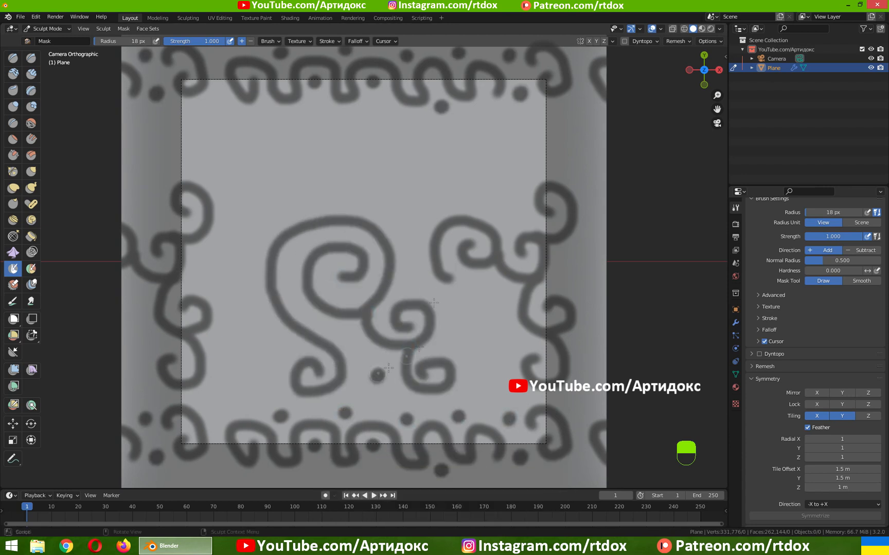
{"action": "mouse_move", "coordinate": [397, 248]}
{"action": "left_mouse_down"}
{"action": "mouse_move", "coordinate": [406, 186]}
{"action": "mouse_move", "coordinate": [450, 142]}
{"action": "mouse_move", "coordinate": [484, 149]}
{"action": "left_mouse_up"}
{"action": "left_click_drag", "start_coordinate": [494, 196], "coordinate": [587, 116]}
{"action": "mouse_move", "coordinate": [172, 160]}
{"action": "left_mouse_down"}
{"action": "mouse_move", "coordinate": [270, 137]}
{"action": "mouse_move", "coordinate": [271, 122]}
{"action": "left_mouse_up"}
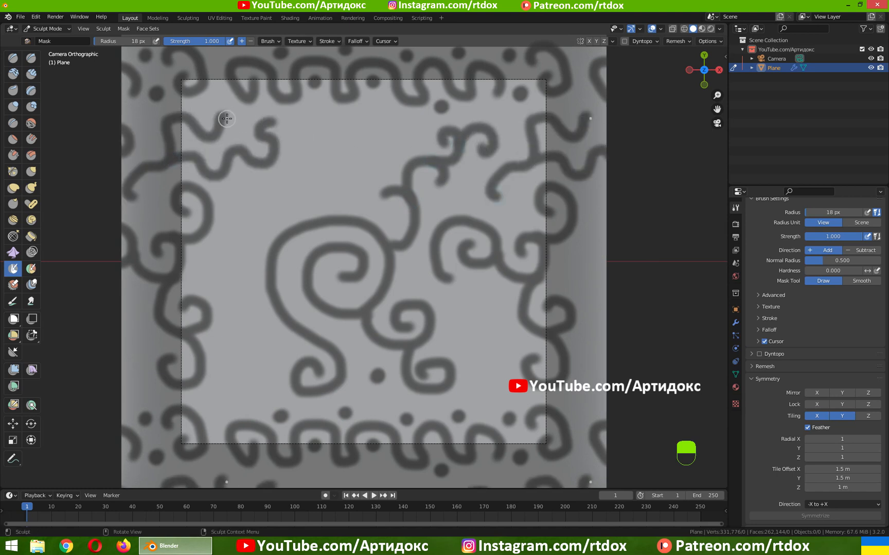
{"action": "left_click_drag", "start_coordinate": [206, 109], "coordinate": [240, 122]}
Step: Mask a smiley face above the spiral with two round eyes, a nose and a curved mouth
{"action": "mouse_move", "coordinate": [319, 131]}
{"action": "left_mouse_down"}
{"action": "mouse_move", "coordinate": [335, 134]}
{"action": "mouse_move", "coordinate": [320, 128]}
{"action": "left_mouse_up"}
{"action": "left_click_drag", "start_coordinate": [357, 131], "coordinate": [366, 126]}
{"action": "left_click", "coordinate": [340, 158]}
{"action": "mouse_move", "coordinate": [320, 165]}
{"action": "left_mouse_down"}
{"action": "mouse_move", "coordinate": [355, 177]}
{"action": "mouse_move", "coordinate": [370, 166]}
{"action": "left_mouse_up"}
Step: Fill the gaps around the spiral with a comb-like curve, curls, an S-shaped stroke and a few mask dots
{"action": "mouse_move", "coordinate": [285, 190]}
{"action": "left_mouse_down"}
{"action": "mouse_move", "coordinate": [223, 247]}
{"action": "mouse_move", "coordinate": [221, 293]}
{"action": "mouse_move", "coordinate": [252, 314]}
{"action": "left_mouse_up"}
{"action": "left_click", "coordinate": [309, 197]}
{"action": "mouse_move", "coordinate": [257, 350]}
{"action": "left_mouse_down"}
{"action": "mouse_move", "coordinate": [242, 397]}
{"action": "mouse_move", "coordinate": [223, 386]}
{"action": "left_mouse_up"}
{"action": "mouse_move", "coordinate": [485, 299]}
{"action": "left_mouse_down"}
{"action": "mouse_move", "coordinate": [470, 325]}
{"action": "mouse_move", "coordinate": [496, 381]}
{"action": "left_mouse_up"}
{"action": "left_click", "coordinate": [449, 346]}
{"action": "left_click", "coordinate": [416, 279]}
{"action": "left_click", "coordinate": [492, 285]}
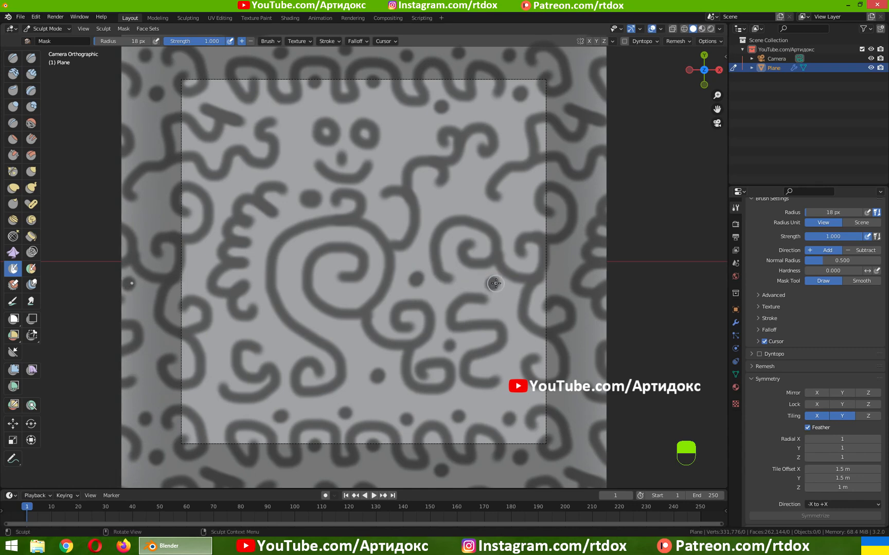
Step: Invert the painted mask so that only the ornament lines stay unprotected
{"action": "middle_click_drag", "start_coordinate": [407, 263], "coordinate": [413, 246]}
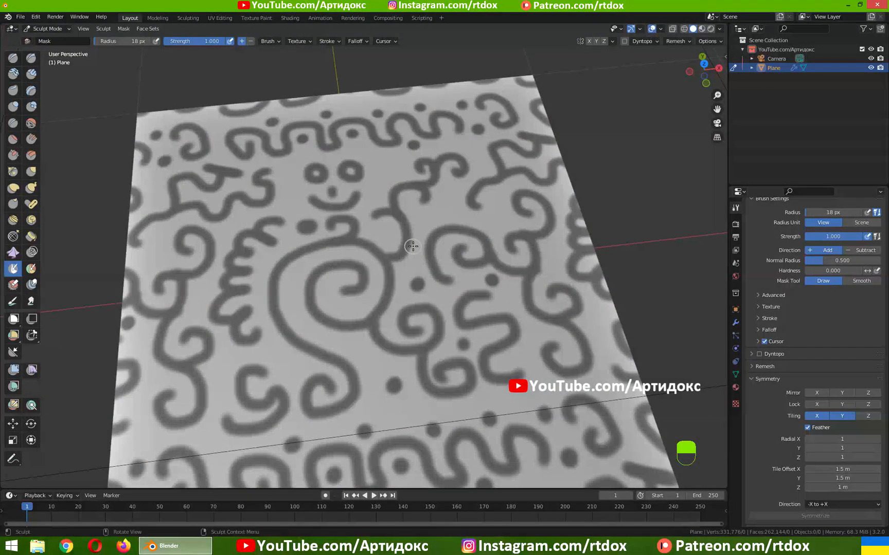
{"action": "left_click", "coordinate": [123, 29]}
{"action": "left_click", "coordinate": [142, 40]}
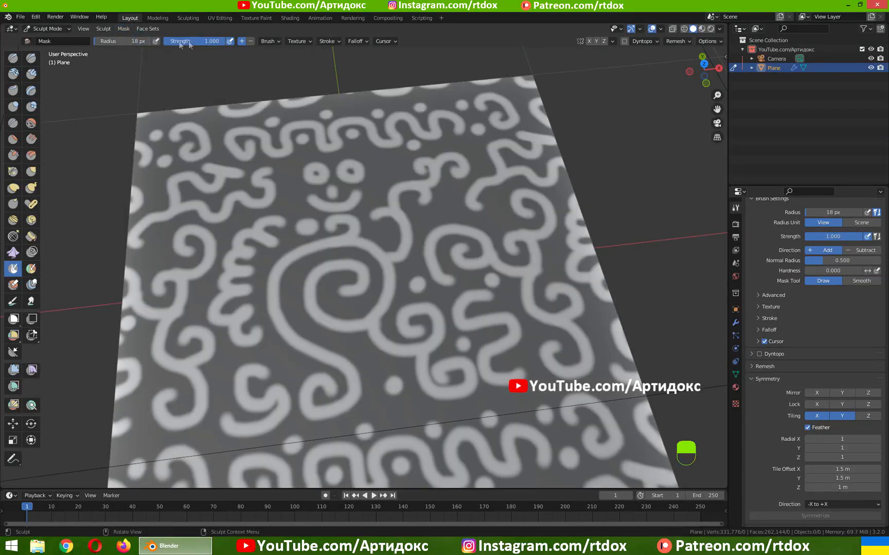
{"action": "left_click", "coordinate": [125, 28]}
{"action": "left_click", "coordinate": [126, 27]}
{"action": "left_click", "coordinate": [125, 31]}
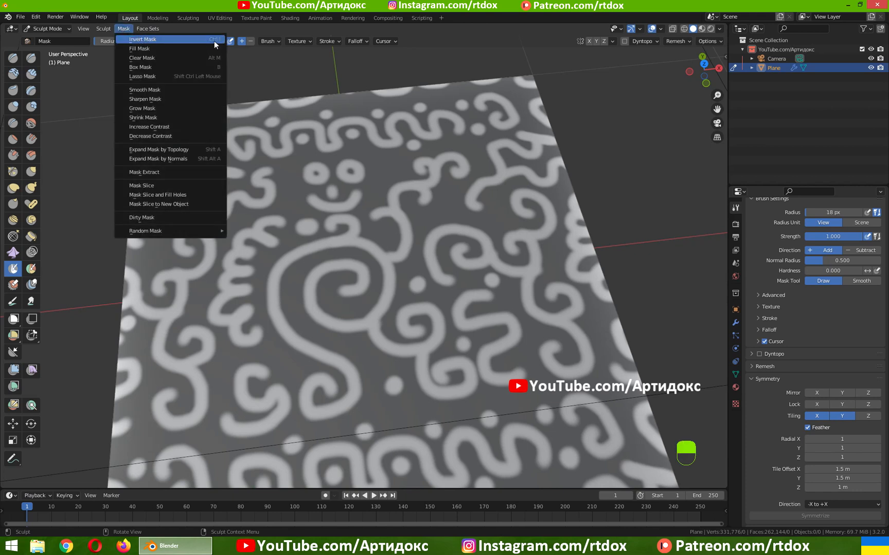
Step: Raise the unmasked ornament with the Inflate mesh filter at strength 1.000 and clear the mask
{"action": "left_click", "coordinate": [14, 370]}
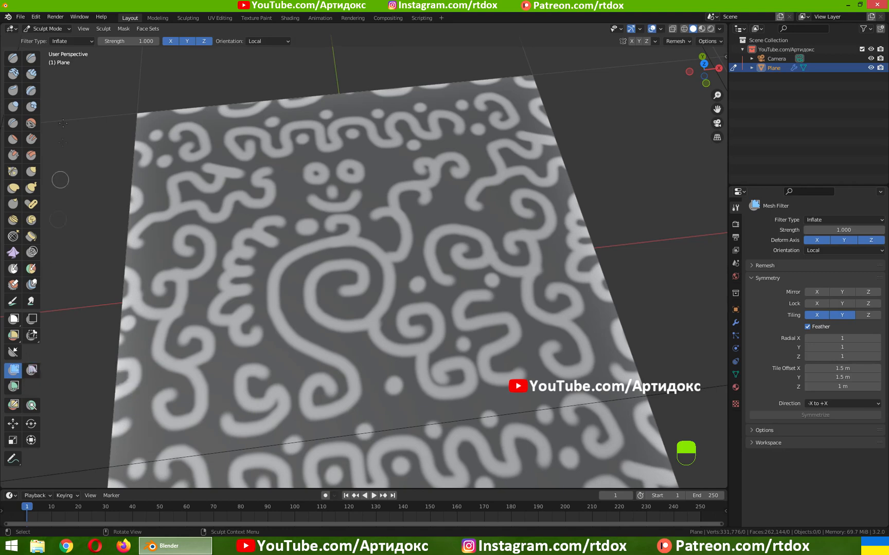
{"action": "left_click", "coordinate": [65, 39]}
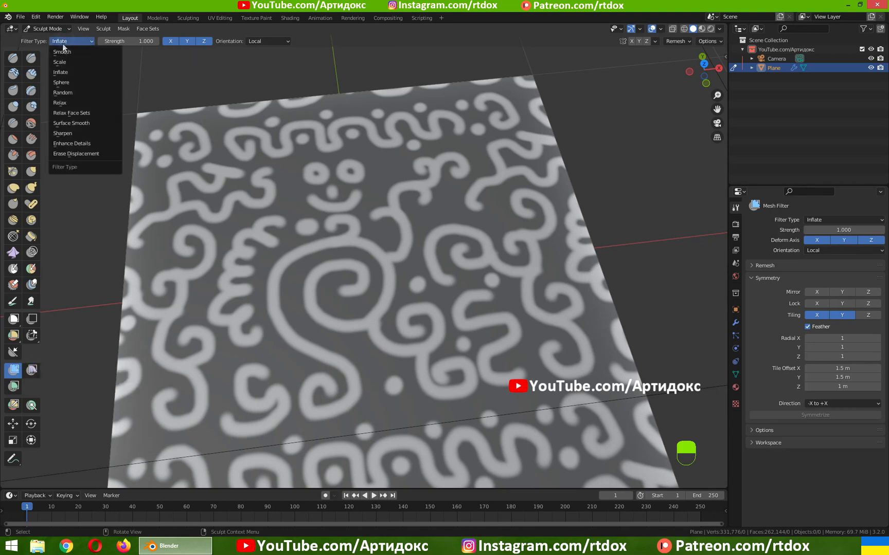
{"action": "left_click", "coordinate": [63, 71]}
{"action": "middle_click_drag", "start_coordinate": [417, 224], "coordinate": [395, 270]}
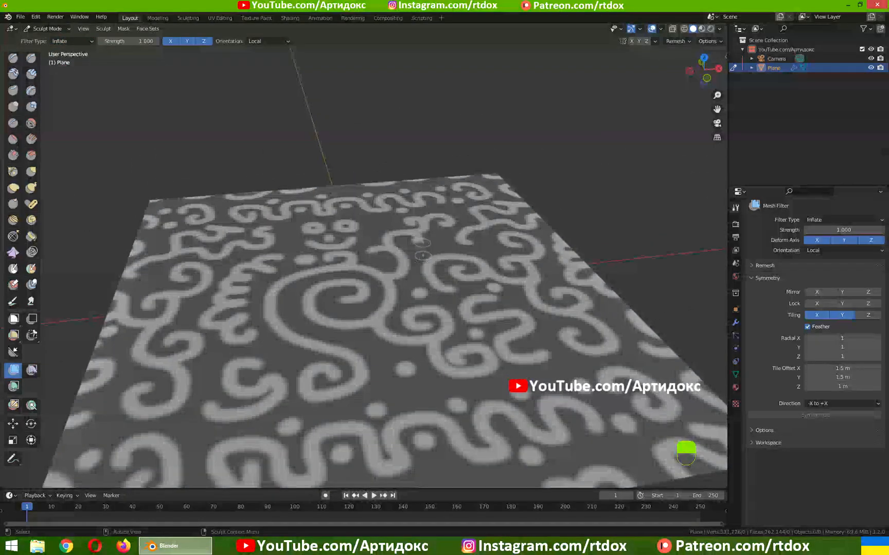
{"action": "mouse_move", "coordinate": [398, 274]}
{"action": "left_mouse_down"}
{"action": "mouse_move", "coordinate": [442, 276]}
{"action": "mouse_move", "coordinate": [397, 274]}
{"action": "mouse_move", "coordinate": [406, 277]}
{"action": "left_mouse_up"}
{"action": "middle_click_drag", "start_coordinate": [406, 278], "coordinate": [451, 292]}
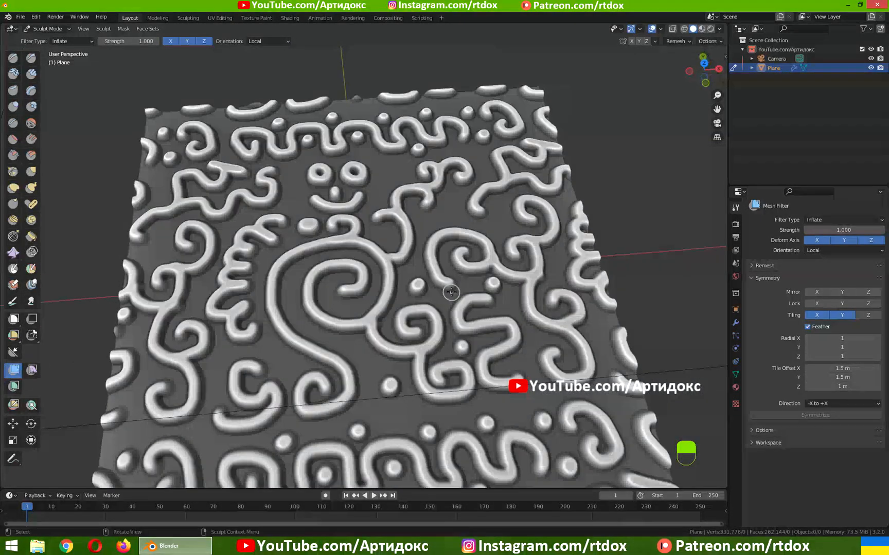
{"action": "key", "text": "alt+m"}
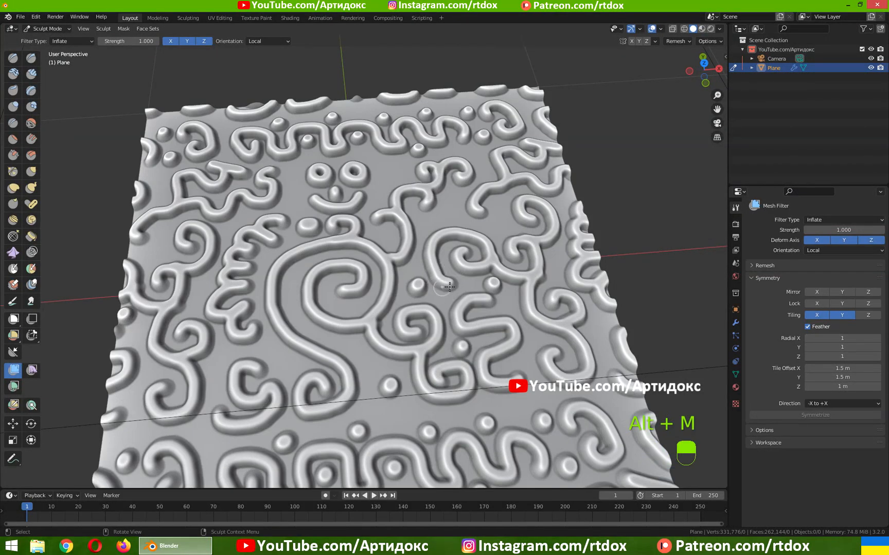
Step: Look through the camera in Object Mode with the viewport overlays hidden
{"action": "key", "text": "KP_0"}
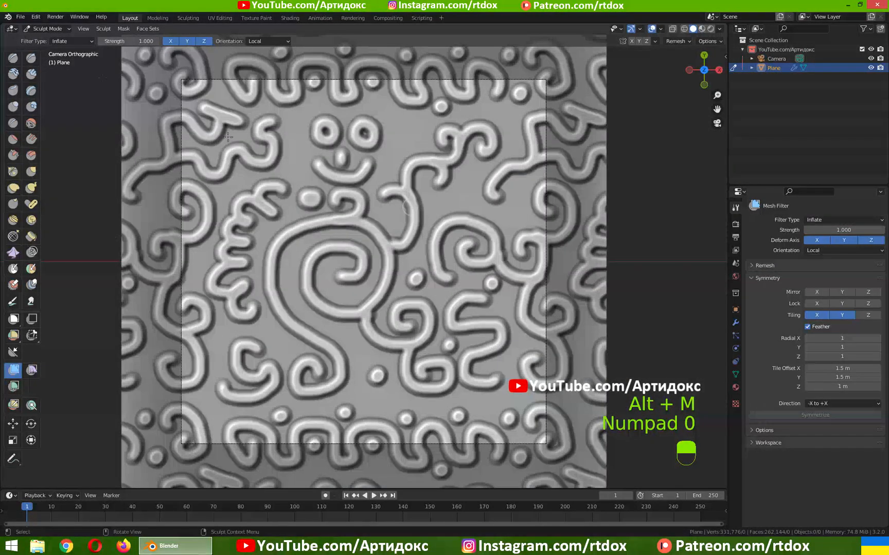
{"action": "left_click", "coordinate": [45, 29]}
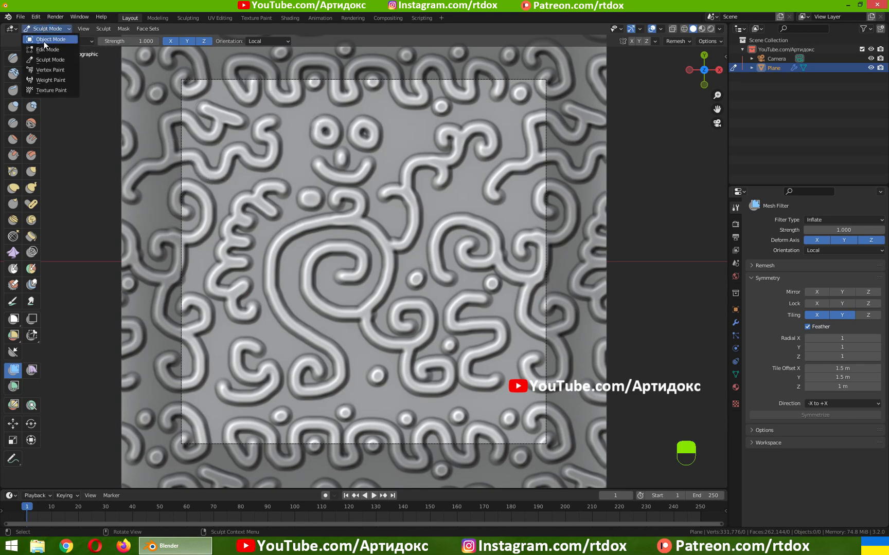
{"action": "left_click", "coordinate": [47, 40]}
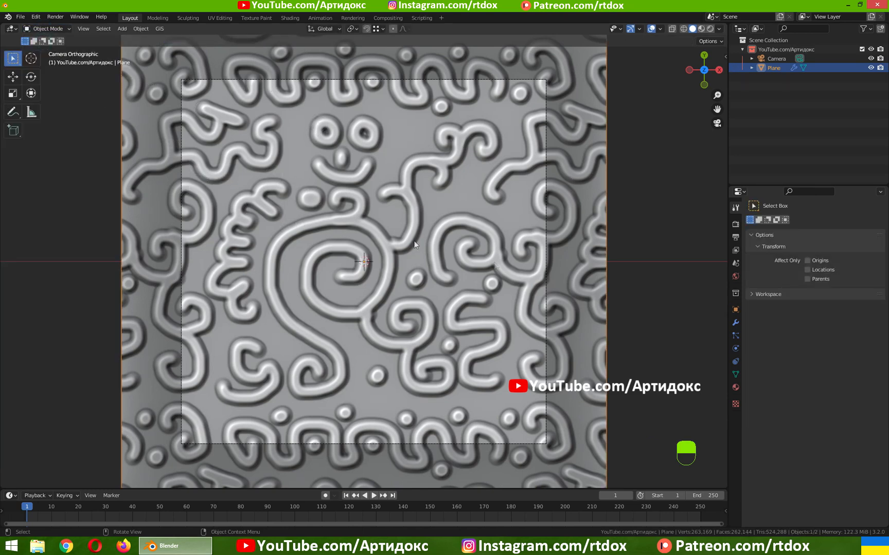
{"action": "left_click", "coordinate": [651, 28]}
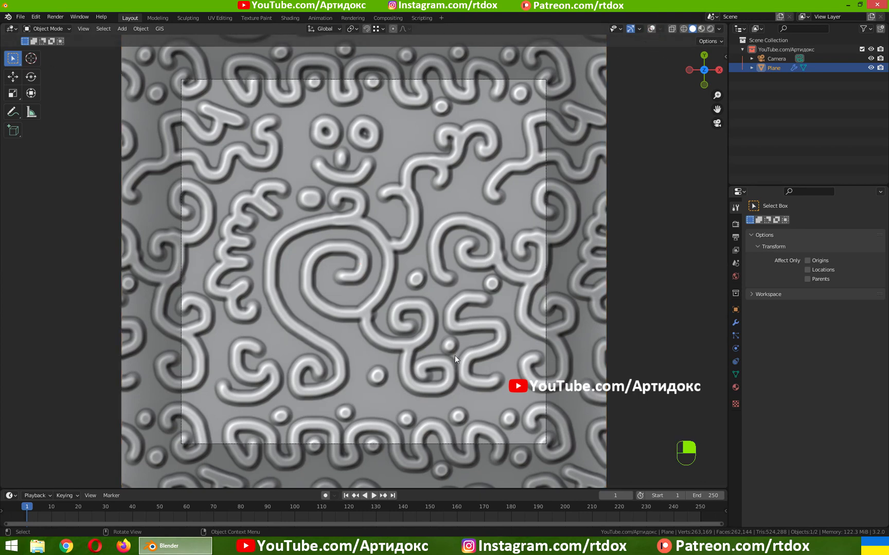
Step: Set the viewport lighting to MatCap and pick the blue-violet normal-map matcap
{"action": "left_click", "coordinate": [720, 29]}
{"action": "left_click", "coordinate": [710, 73]}
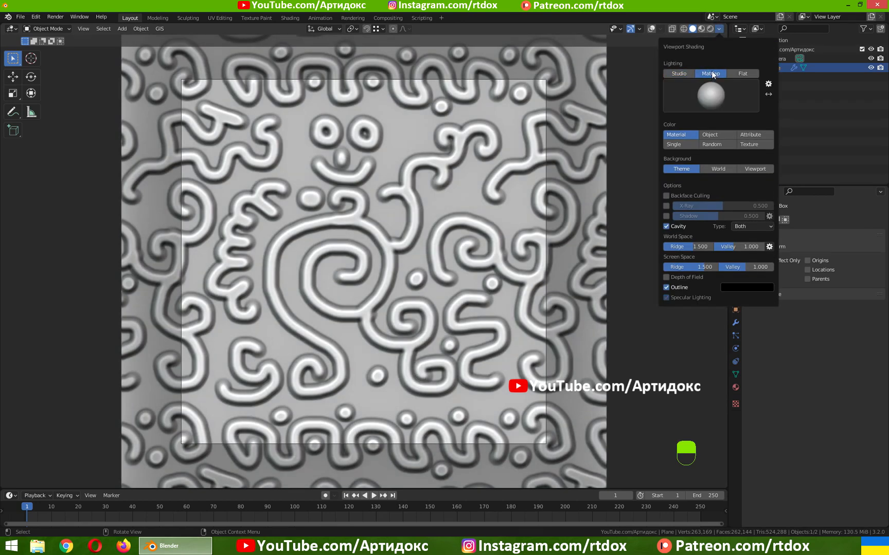
{"action": "left_click", "coordinate": [711, 96]}
{"action": "left_click", "coordinate": [714, 130]}
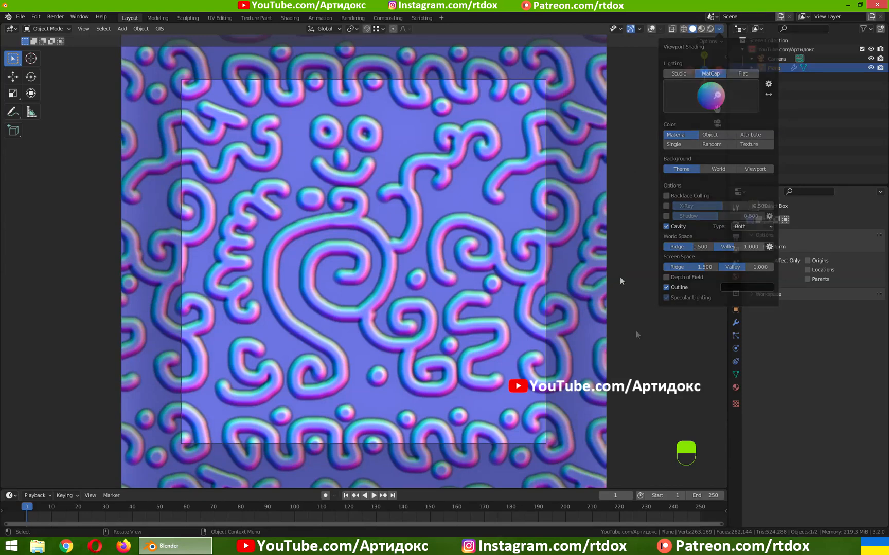
Step: Render the camera view as a viewport render image and inspect the result
{"action": "left_click", "coordinate": [83, 29]}
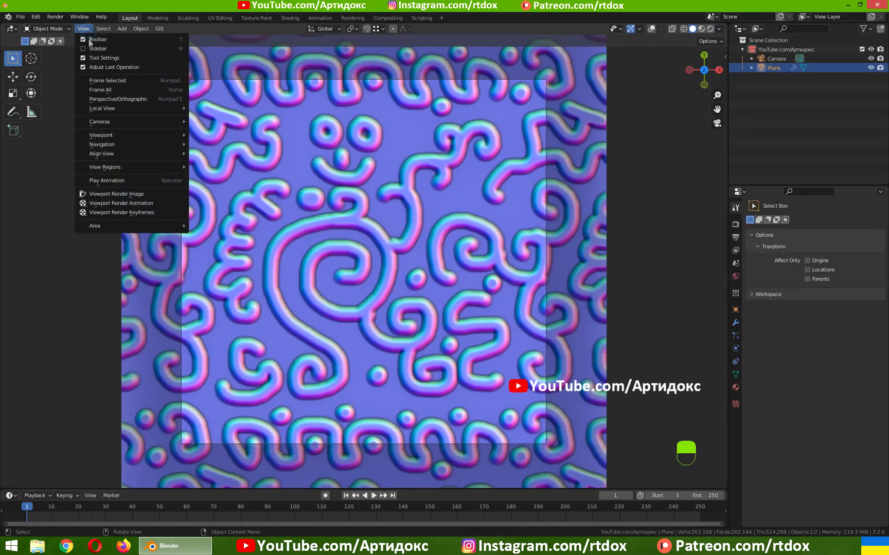
{"action": "left_click", "coordinate": [126, 193]}
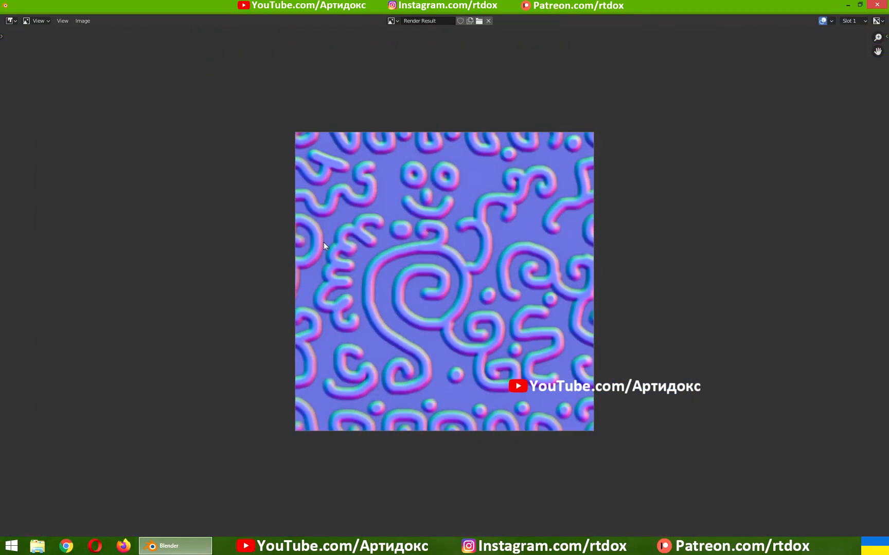
{"action": "scroll", "coordinate": [323, 242], "scroll_direction": "up", "scroll_amount": 1}
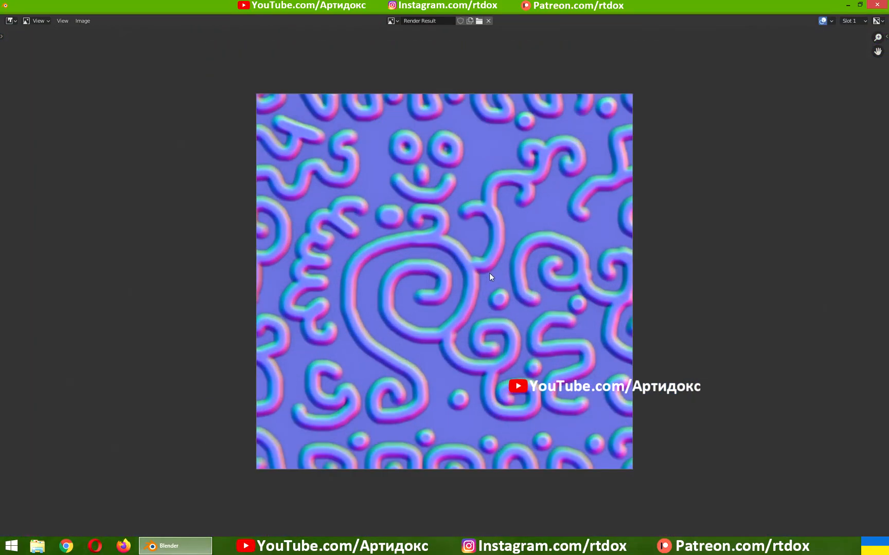
Step: Save the render to the Desktop as untitled.png, overwriting the existing file, and close the render window
{"action": "key", "text": "shift+alt+s"}
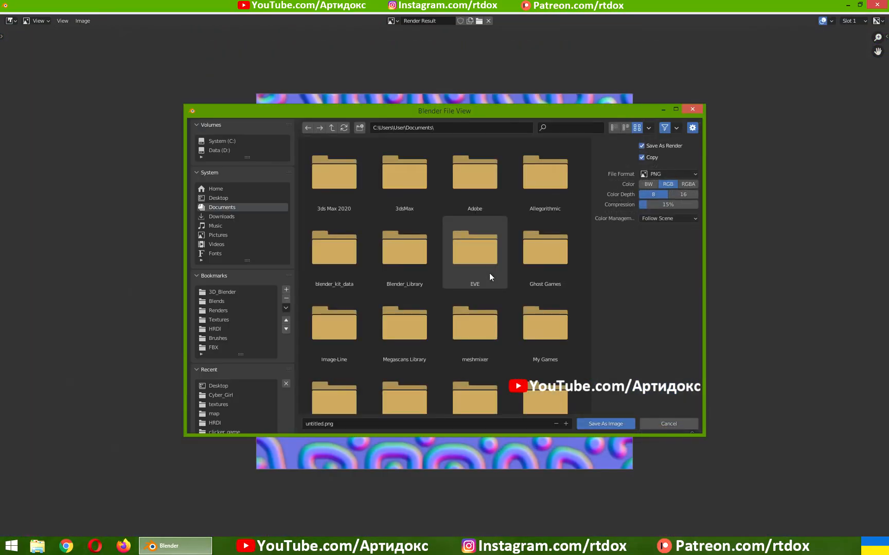
{"action": "left_click", "coordinate": [220, 199]}
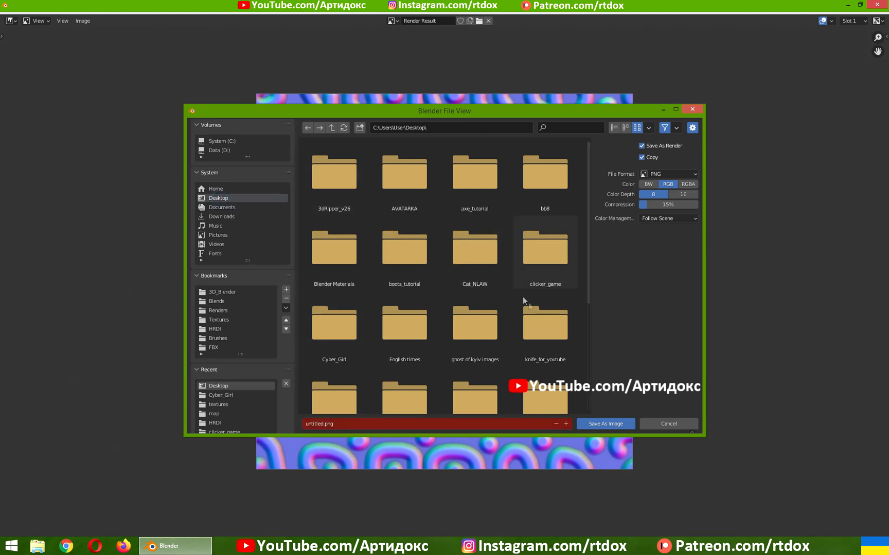
{"action": "scroll", "coordinate": [523, 296], "scroll_direction": "down", "scroll_amount": 5}
{"action": "left_click", "coordinate": [408, 371]}
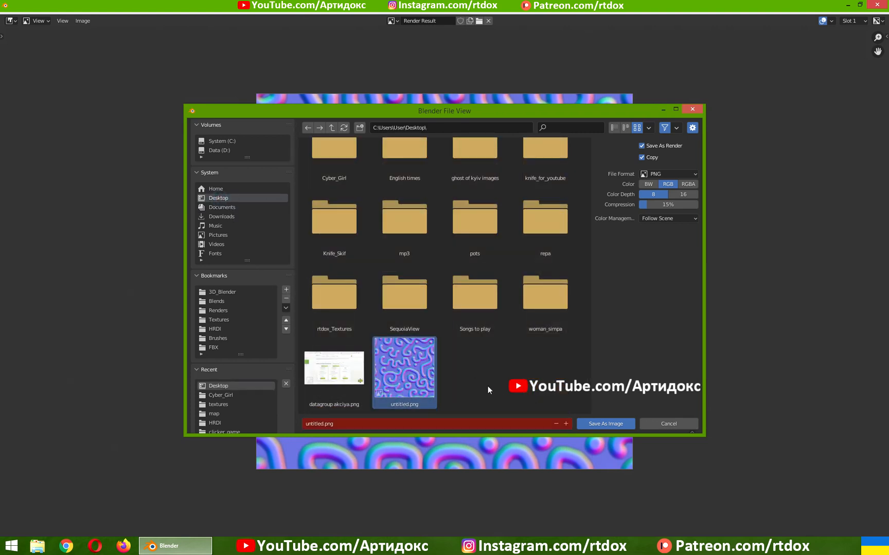
{"action": "left_click", "coordinate": [599, 423]}
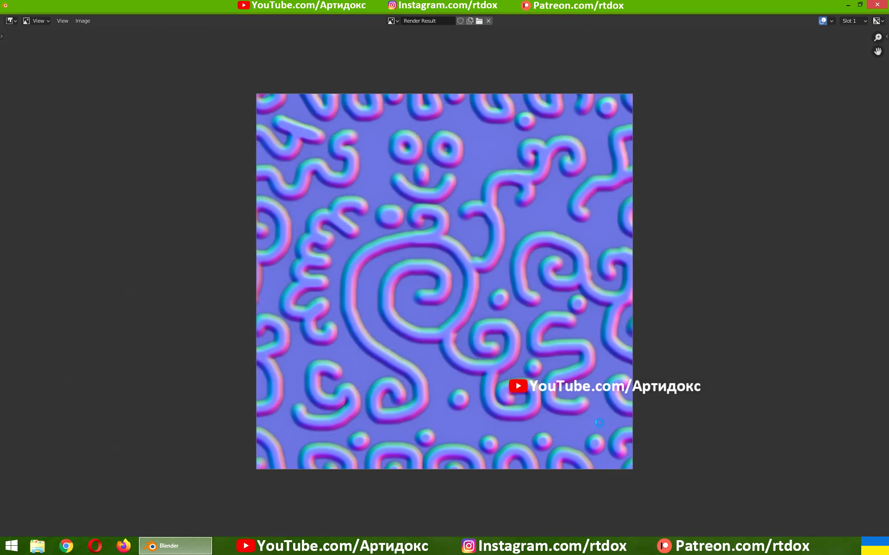
{"action": "left_click", "coordinate": [877, 5]}
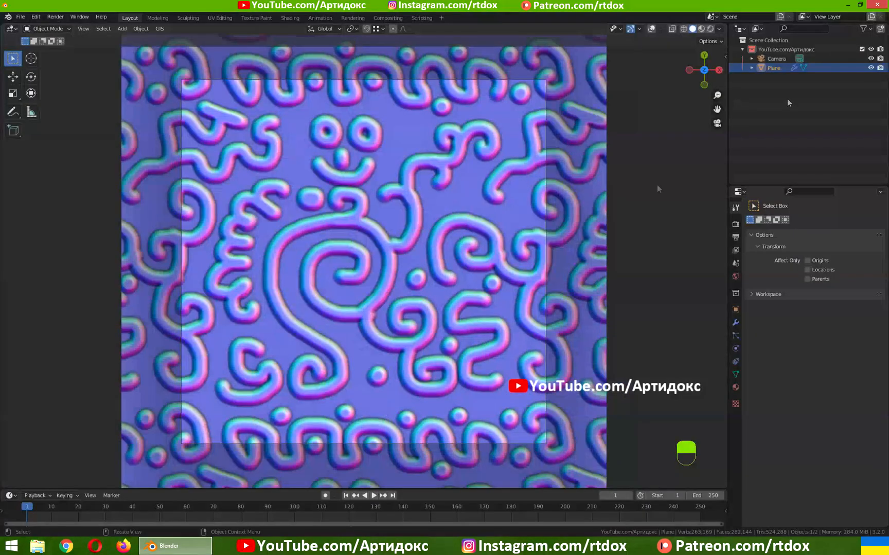
Step: Start a second, empty Blender session and dismiss its splash screen
{"action": "right_click", "coordinate": [294, 546]}
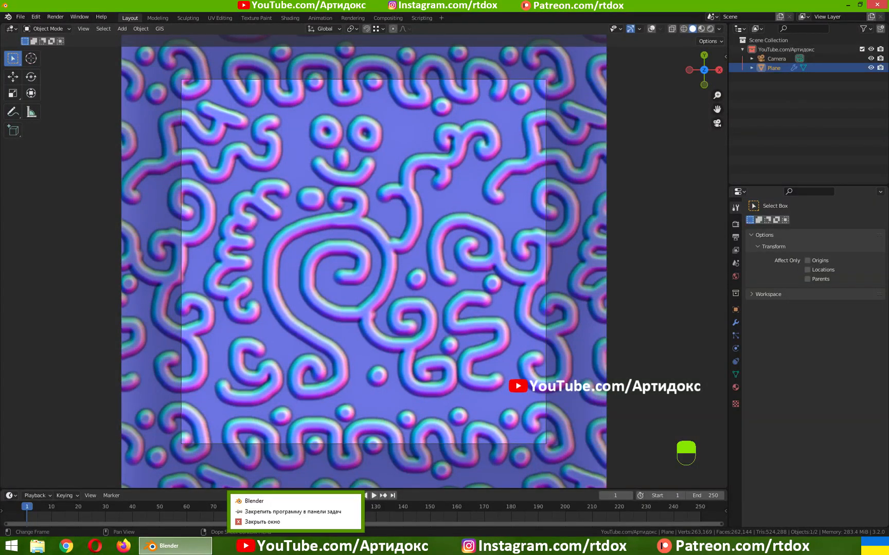
{"action": "left_click", "coordinate": [253, 501]}
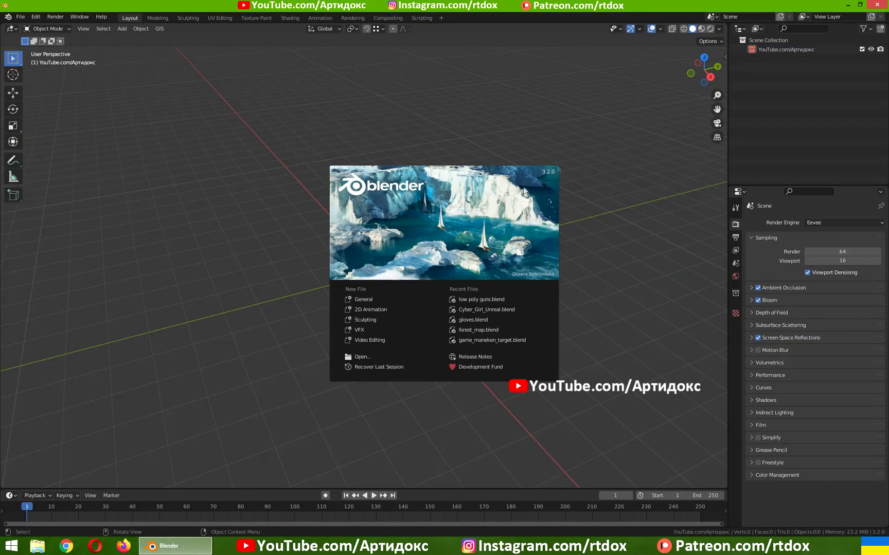
{"action": "left_click", "coordinate": [521, 194]}
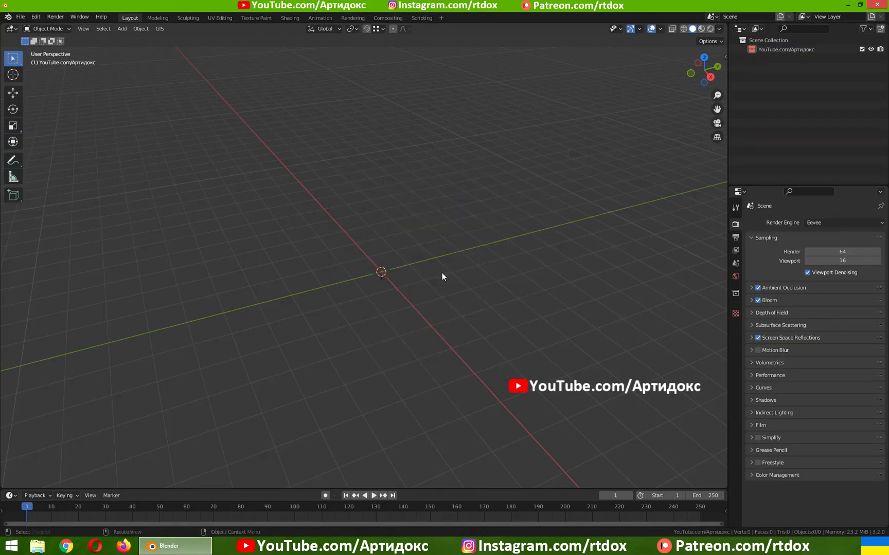
Step: Add a torus mesh with 35 minor segments and more than 110 major segments, and shade it smooth
{"action": "key", "text": "shift+a"}
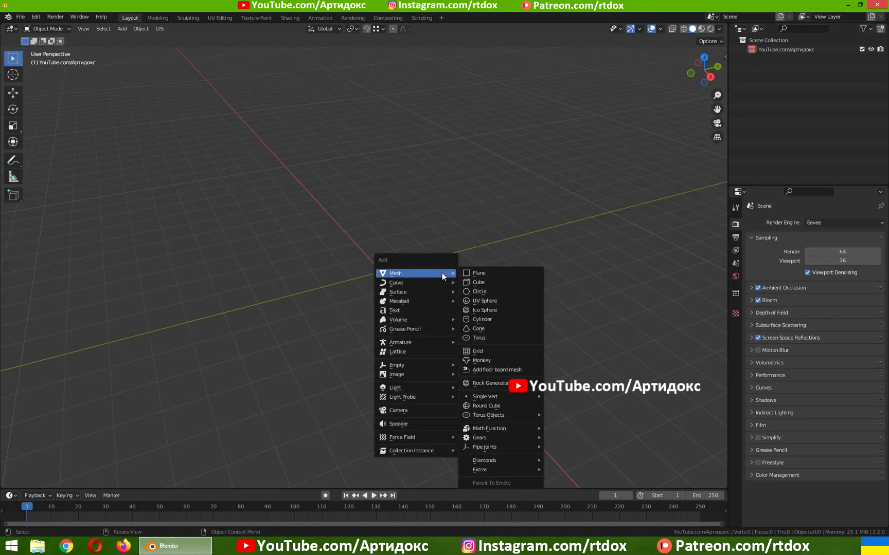
{"action": "left_click", "coordinate": [479, 338]}
{"action": "scroll", "coordinate": [422, 307], "scroll_direction": "up", "scroll_amount": 3}
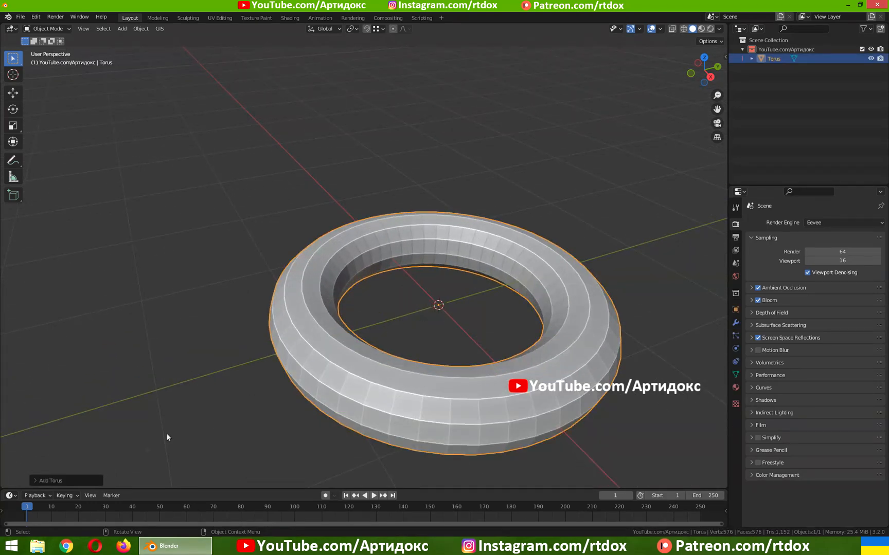
{"action": "left_click", "coordinate": [41, 481]}
{"action": "left_click_drag", "start_coordinate": [118, 362], "coordinate": [138, 352]}
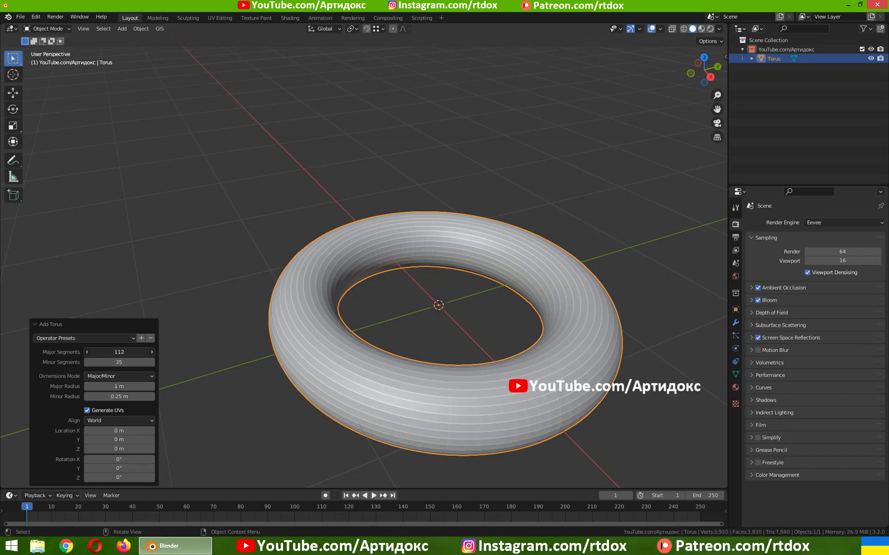
{"action": "right_click", "coordinate": [362, 371]}
{"action": "left_click", "coordinate": [363, 371]}
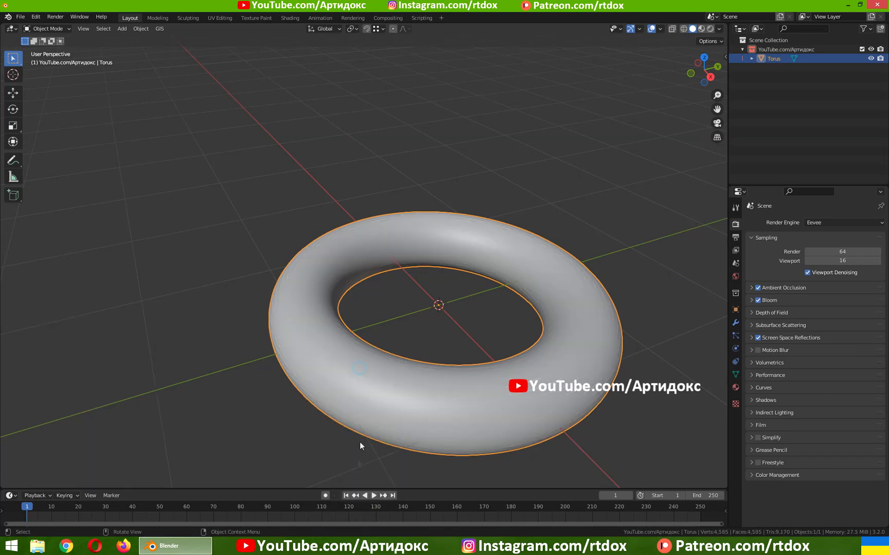
Step: Enlarge the timeline area, turn it into a Shader Editor, and create a new material for the torus
{"action": "left_click_drag", "start_coordinate": [343, 489], "coordinate": [381, 282]}
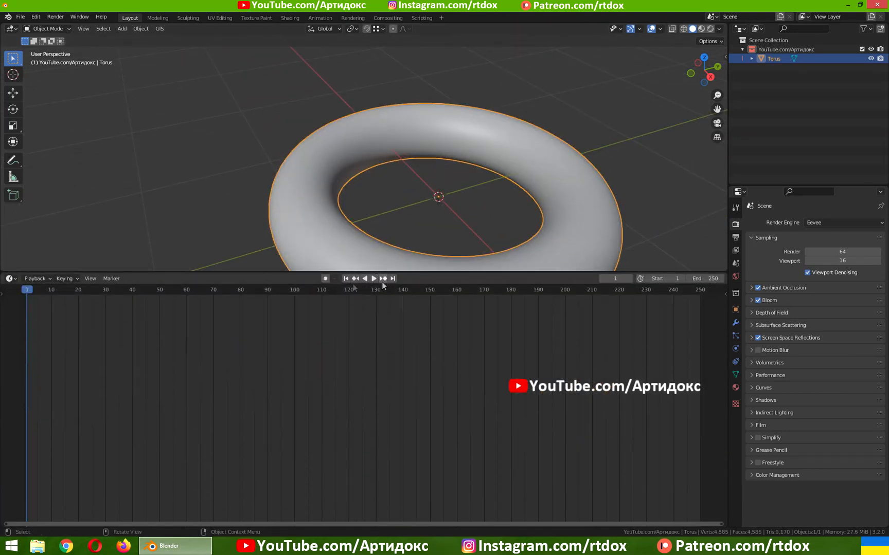
{"action": "left_click", "coordinate": [12, 279]}
{"action": "left_click", "coordinate": [29, 366]}
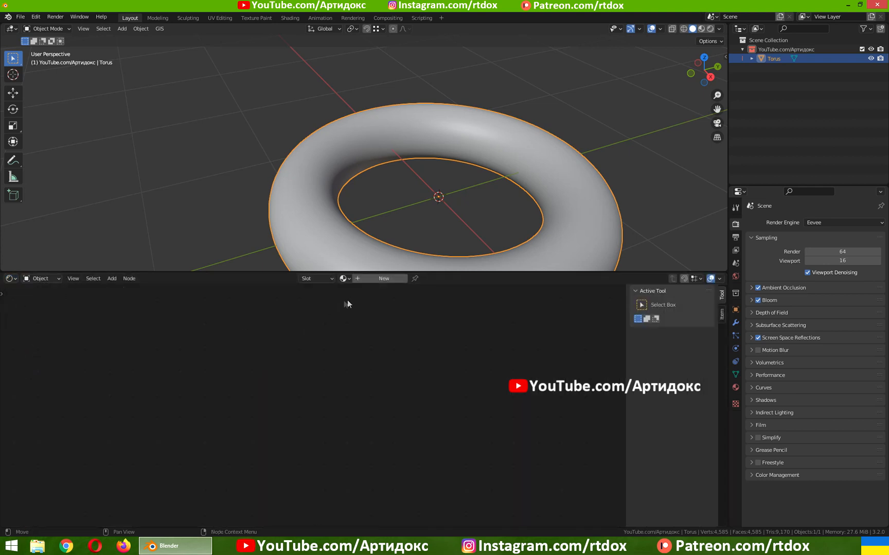
{"action": "left_click", "coordinate": [383, 279]}
{"action": "middle_click_drag", "start_coordinate": [404, 367], "coordinate": [493, 303]}
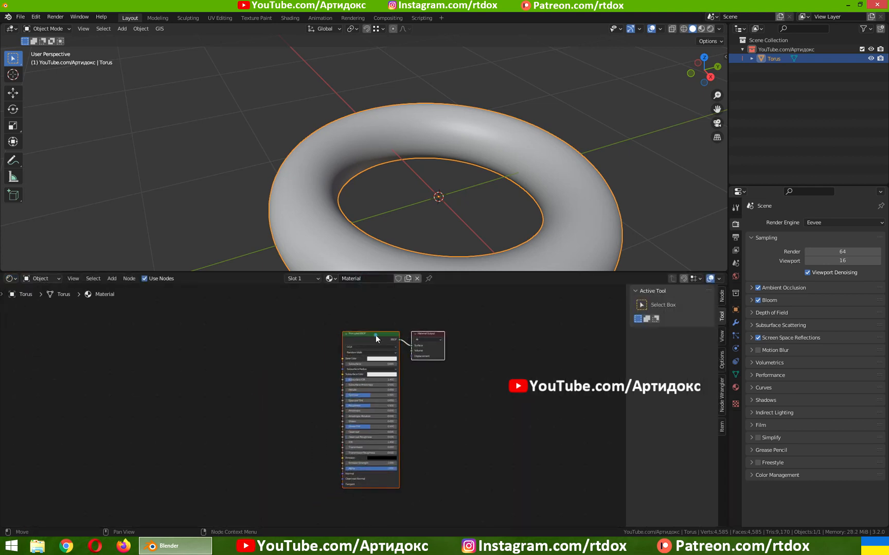
Step: Add a Texture Coordinate, Mapping and Image Texture setup to the Principled BSDF and load untitled.png from the Desktop
{"action": "left_click", "coordinate": [376, 336]}
{"action": "key", "text": "ctrl+t"}
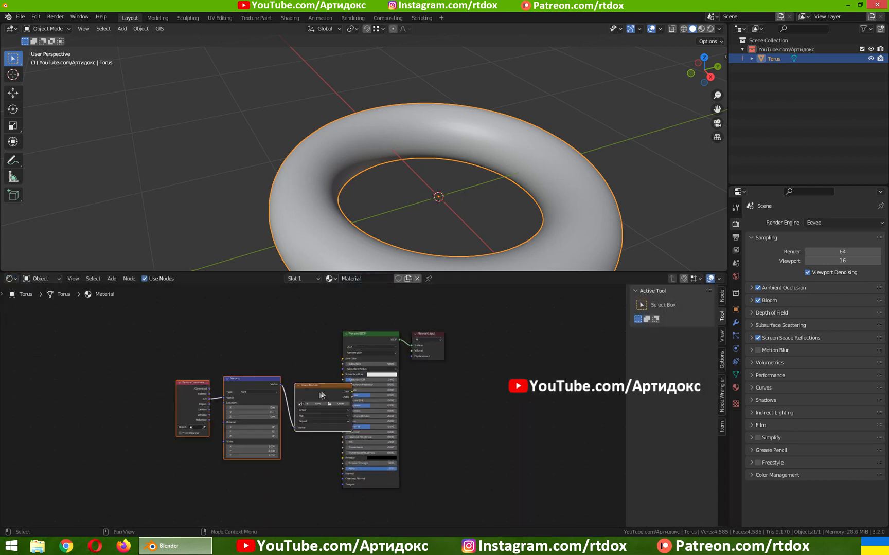
{"action": "scroll", "coordinate": [277, 373], "scroll_direction": "up", "scroll_amount": 3}
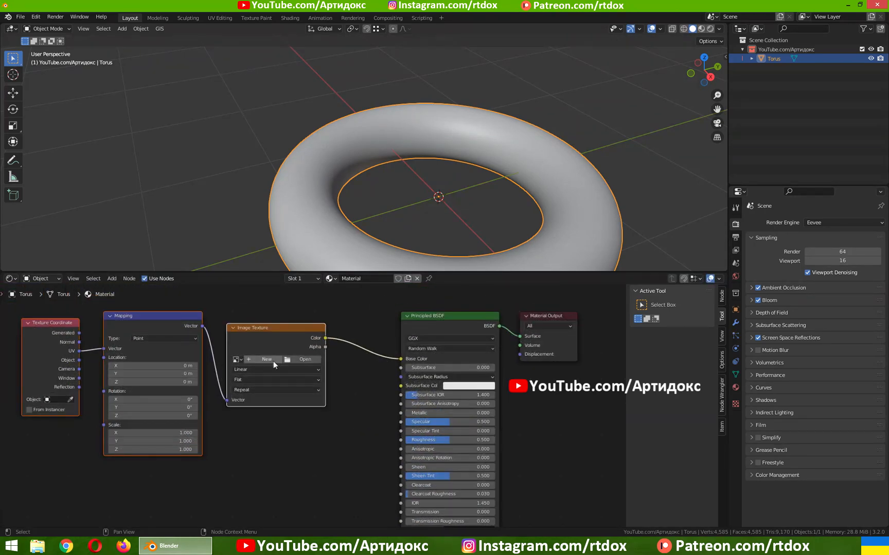
{"action": "left_click", "coordinate": [295, 359]}
{"action": "left_click", "coordinate": [218, 196]}
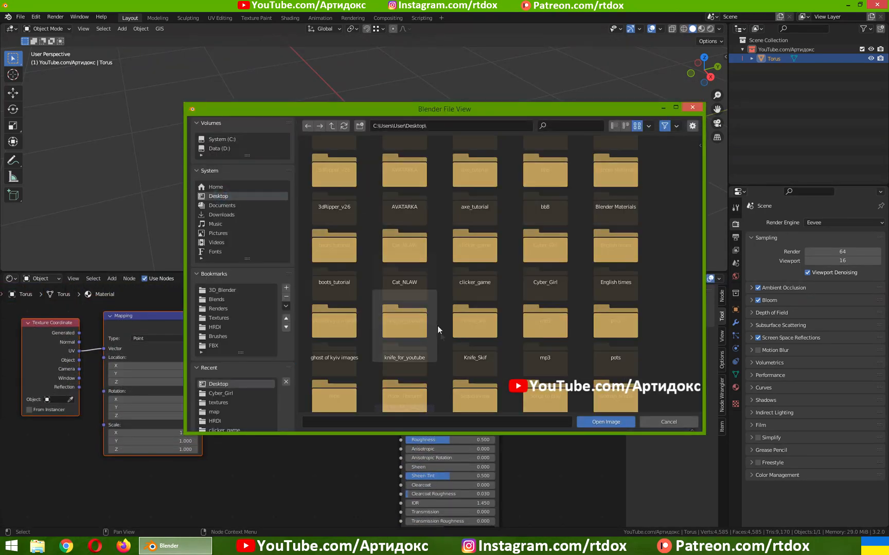
{"action": "scroll", "coordinate": [437, 326], "scroll_direction": "down", "scroll_amount": 3}
{"action": "left_click", "coordinate": [405, 366]}
{"action": "left_click", "coordinate": [584, 423]}
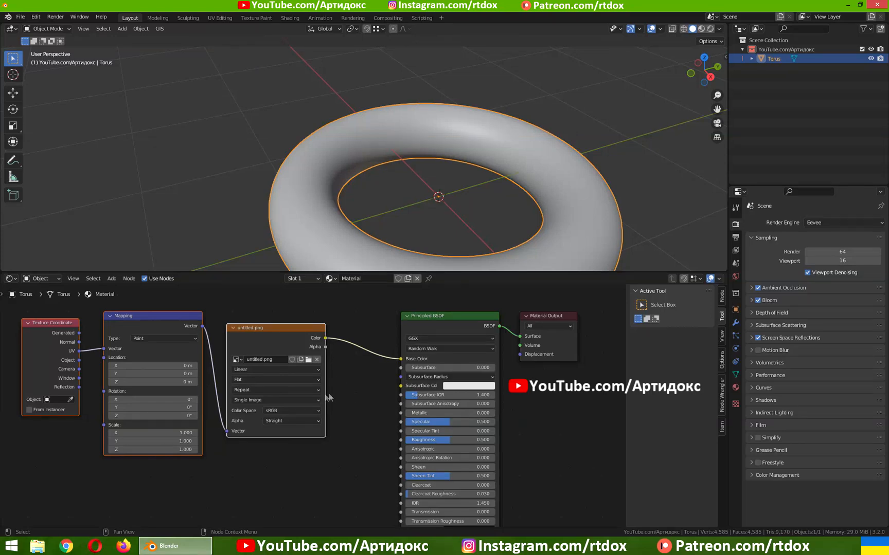
Step: Set the image texture's color space to Non-Color and reroute its Color link from Base Color to the Principled BSDF's Normal input
{"action": "left_click", "coordinate": [272, 411]}
{"action": "left_click", "coordinate": [279, 448]}
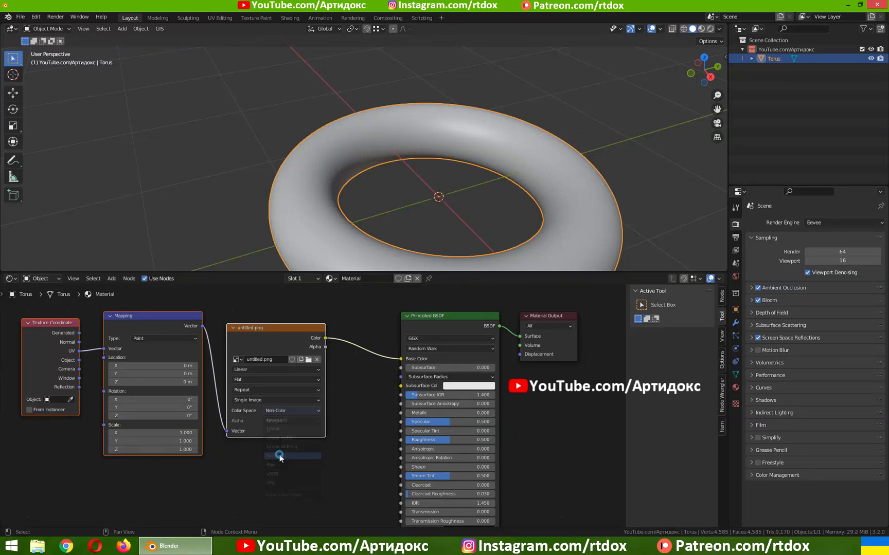
{"action": "middle_click_drag", "start_coordinate": [355, 399], "coordinate": [364, 351]}
{"action": "left_click_drag", "start_coordinate": [409, 311], "coordinate": [409, 501]}
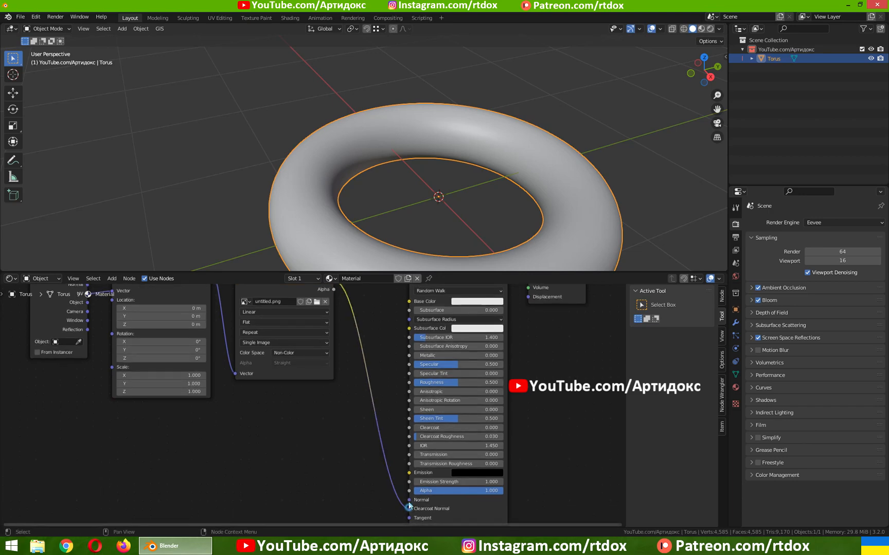
Step: Insert a Normal Map node on the link between the image texture and the shader's Normal input, and arrange the nodes
{"action": "middle_click_drag", "start_coordinate": [313, 325], "coordinate": [332, 366]}
{"action": "left_click_drag", "start_coordinate": [304, 312], "coordinate": [301, 342]}
{"action": "key", "text": "shift+a"}
{"action": "left_click", "coordinate": [332, 339]}
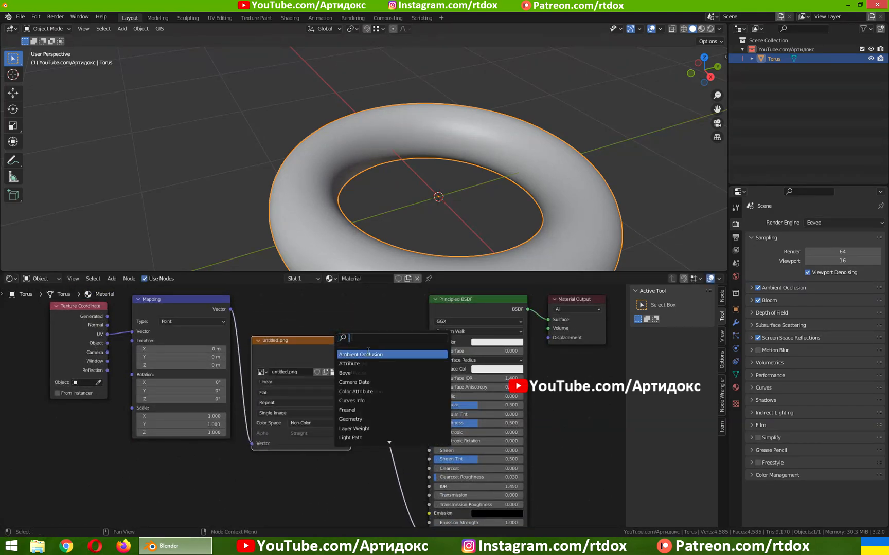
{"action": "type", "text": "no"}
{"action": "left_click", "coordinate": [369, 363]}
{"action": "left_click", "coordinate": [392, 478]}
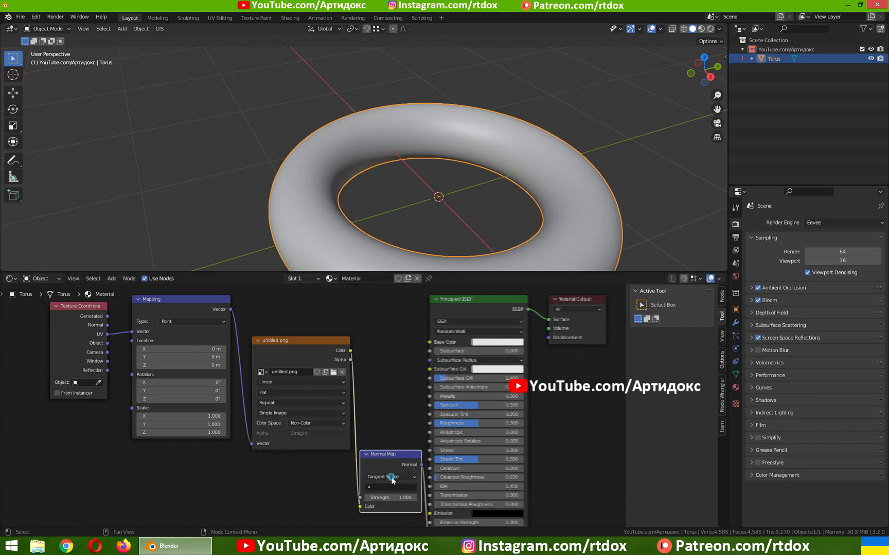
{"action": "middle_click_drag", "start_coordinate": [434, 424], "coordinate": [427, 367]}
{"action": "left_click_drag", "start_coordinate": [406, 399], "coordinate": [405, 430]}
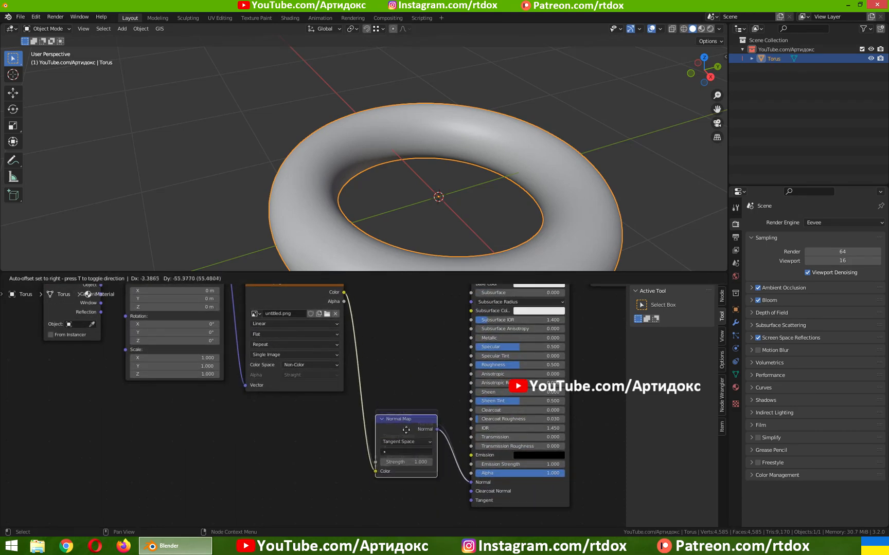
Step: Switch the viewport to Material Preview and set the Mapping node's scale to 5.2 on all axes
{"action": "left_click", "coordinate": [702, 29]}
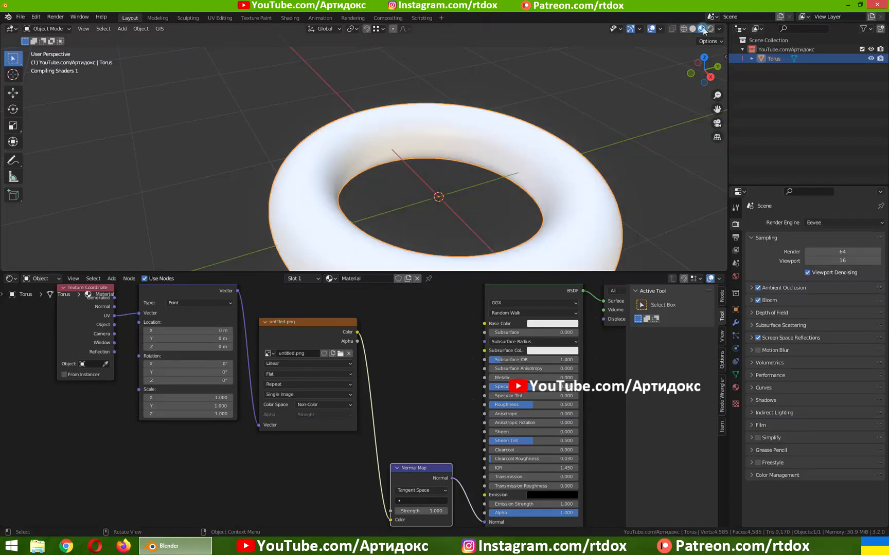
{"action": "middle_click_drag", "start_coordinate": [549, 228], "coordinate": [553, 219]}
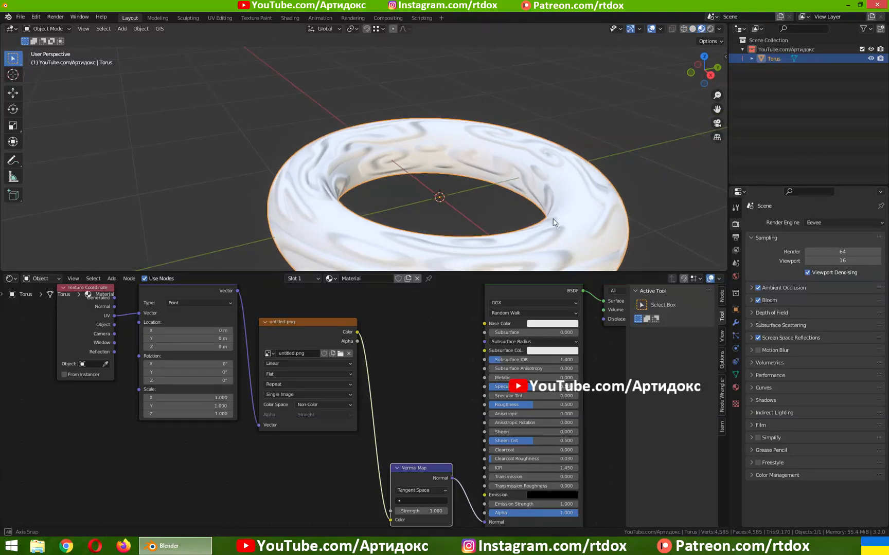
{"action": "middle_click_drag", "start_coordinate": [220, 440], "coordinate": [223, 461]}
{"action": "left_click_drag", "start_coordinate": [186, 419], "coordinate": [226, 435]}
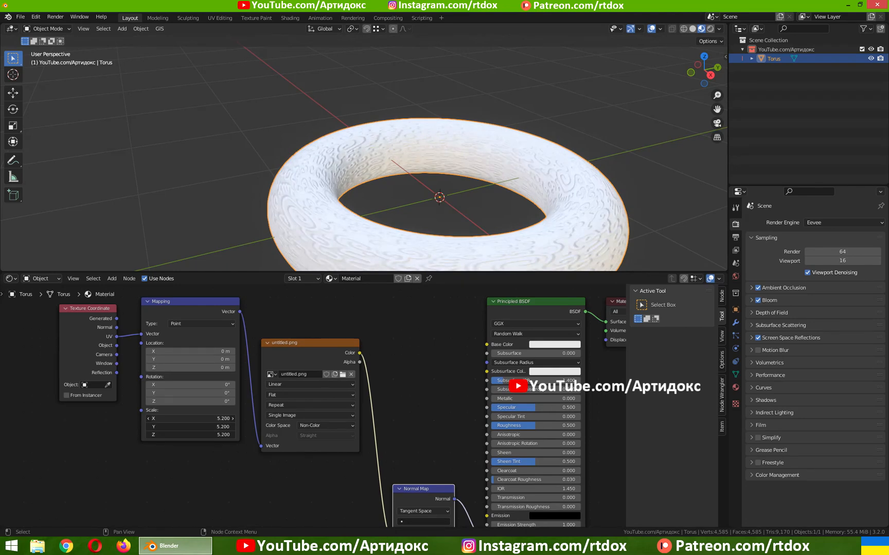
Step: Raise the Principled BSDF's Metallic to 0.995 and set the Base Color to a light copper orange
{"action": "middle_click_drag", "start_coordinate": [531, 402], "coordinate": [467, 381]}
{"action": "left_click_drag", "start_coordinate": [467, 382], "coordinate": [517, 381]}
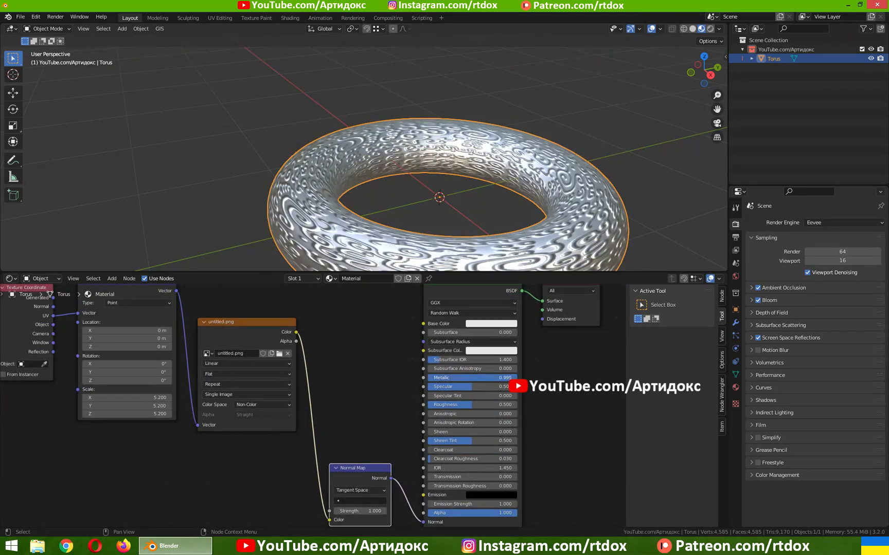
{"action": "left_click", "coordinate": [484, 324]}
{"action": "left_click_drag", "start_coordinate": [491, 262], "coordinate": [495, 246]}
Step: Enlarge the 3D viewport and examine the ornament on the torus from several angles and up close
{"action": "middle_click_drag", "start_coordinate": [404, 221], "coordinate": [472, 212]}
{"action": "left_click_drag", "start_coordinate": [473, 272], "coordinate": [472, 508]}
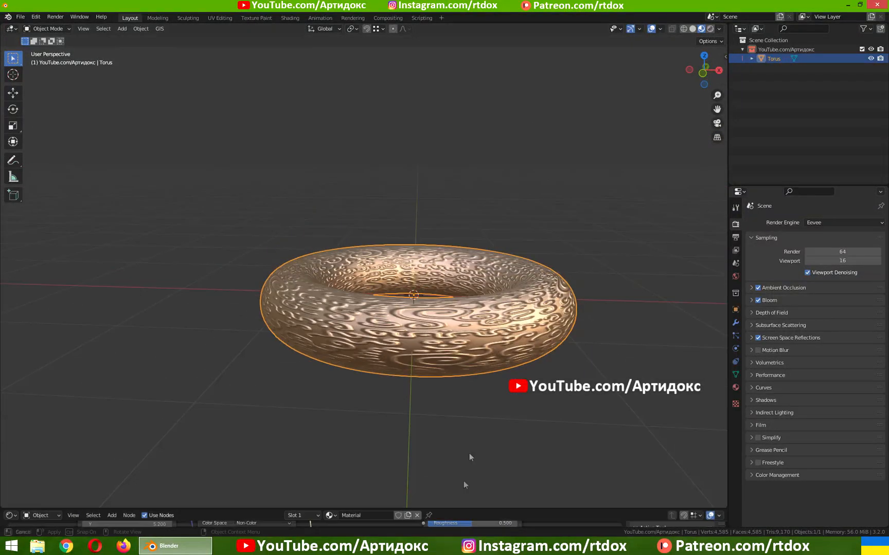
{"action": "mouse_move", "coordinate": [435, 440]}
{"action": "middle_mouse_down"}
{"action": "mouse_move", "coordinate": [442, 462]}
{"action": "mouse_move", "coordinate": [433, 435]}
{"action": "middle_mouse_up"}
{"action": "middle_click_drag", "start_coordinate": [505, 413], "coordinate": [507, 324], "text": "shift"}
{"action": "scroll", "coordinate": [464, 341], "scroll_direction": "up", "scroll_amount": 4}
{"action": "scroll", "coordinate": [463, 341], "scroll_direction": "down", "scroll_amount": 1}
{"action": "middle_click_drag", "start_coordinate": [360, 335], "coordinate": [432, 331], "text": "shift"}
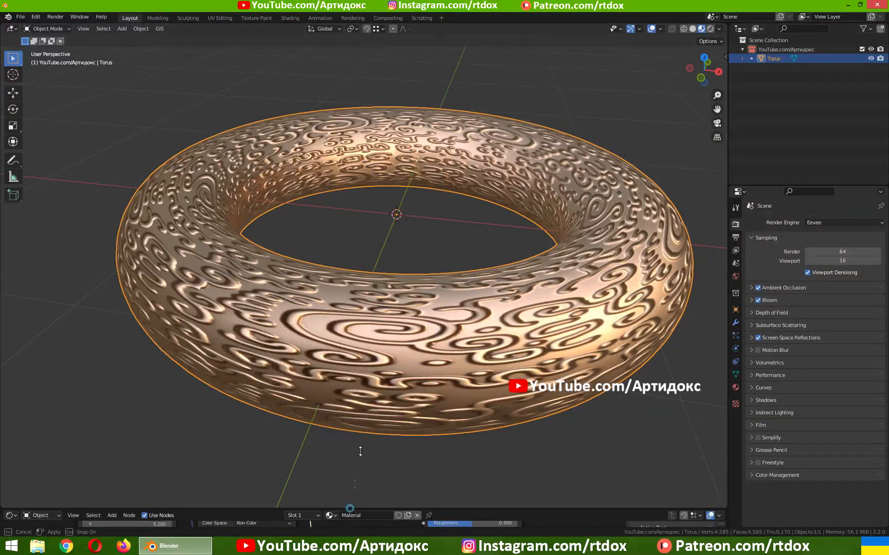
Step: Reopen the node area and set the Mapping node's scale to 5 on the X, Y and Z axes
{"action": "left_click_drag", "start_coordinate": [347, 507], "coordinate": [360, 322]}
{"action": "left_click_drag", "start_coordinate": [157, 421], "coordinate": [154, 430]}
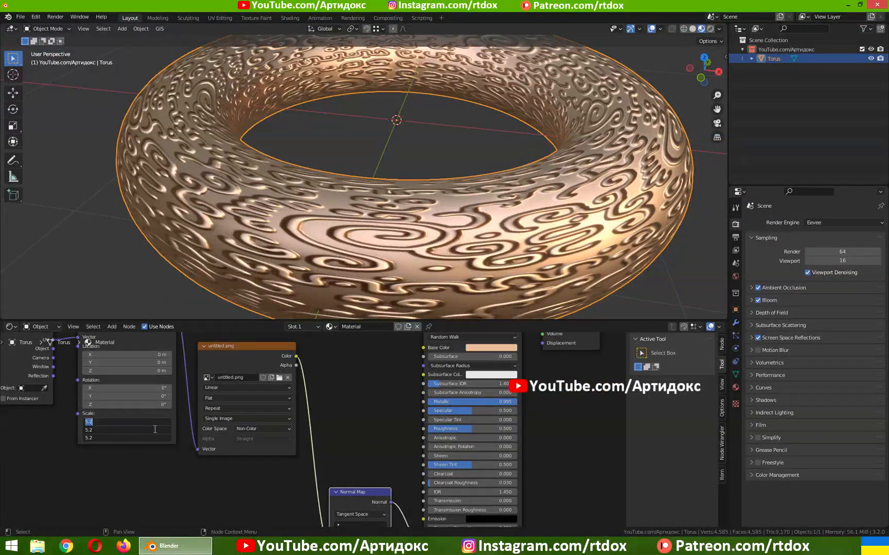
{"action": "type", "text": "5"}
{"action": "key", "text": "Return"}
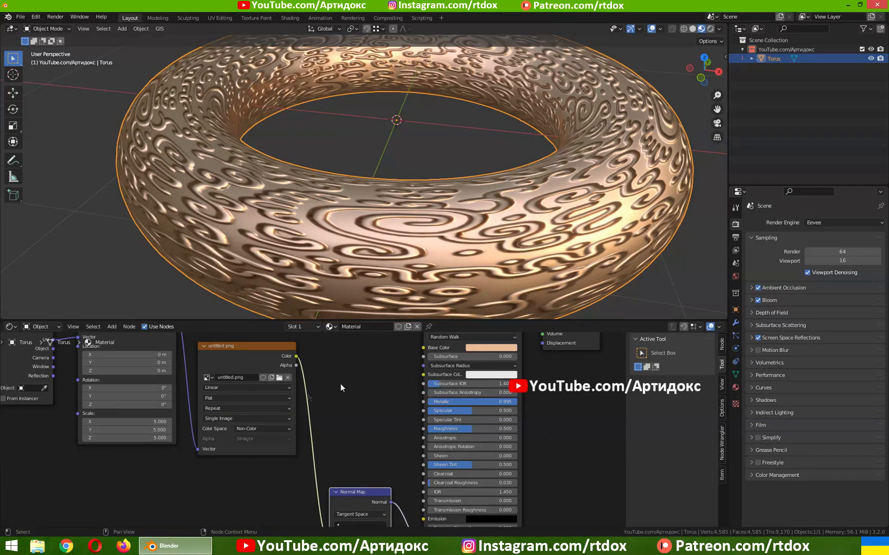
Step: Enlarge the 3D viewport again and inspect the ornament's tiling around the whole torus
{"action": "left_click_drag", "start_coordinate": [354, 320], "coordinate": [358, 449]}
{"action": "middle_click_drag", "start_coordinate": [373, 406], "coordinate": [499, 330]}
{"action": "scroll", "coordinate": [514, 350], "scroll_direction": "down", "scroll_amount": 3}
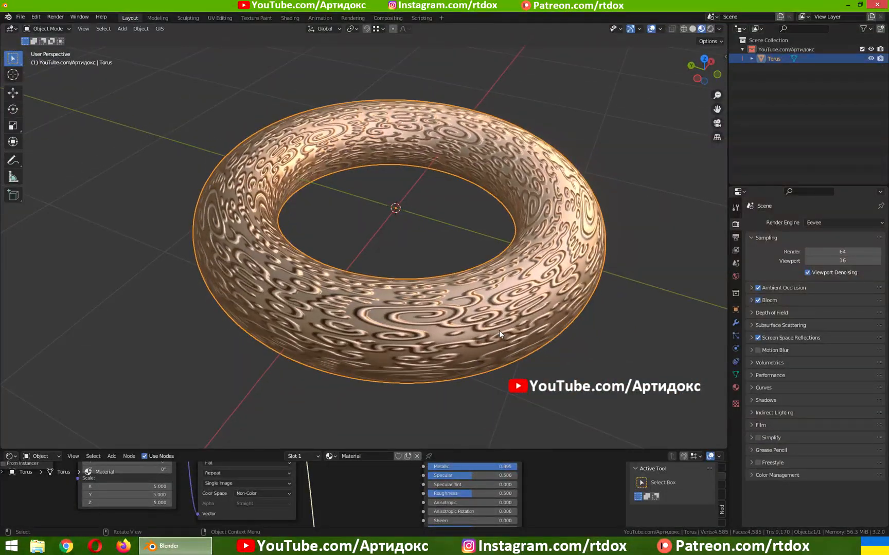